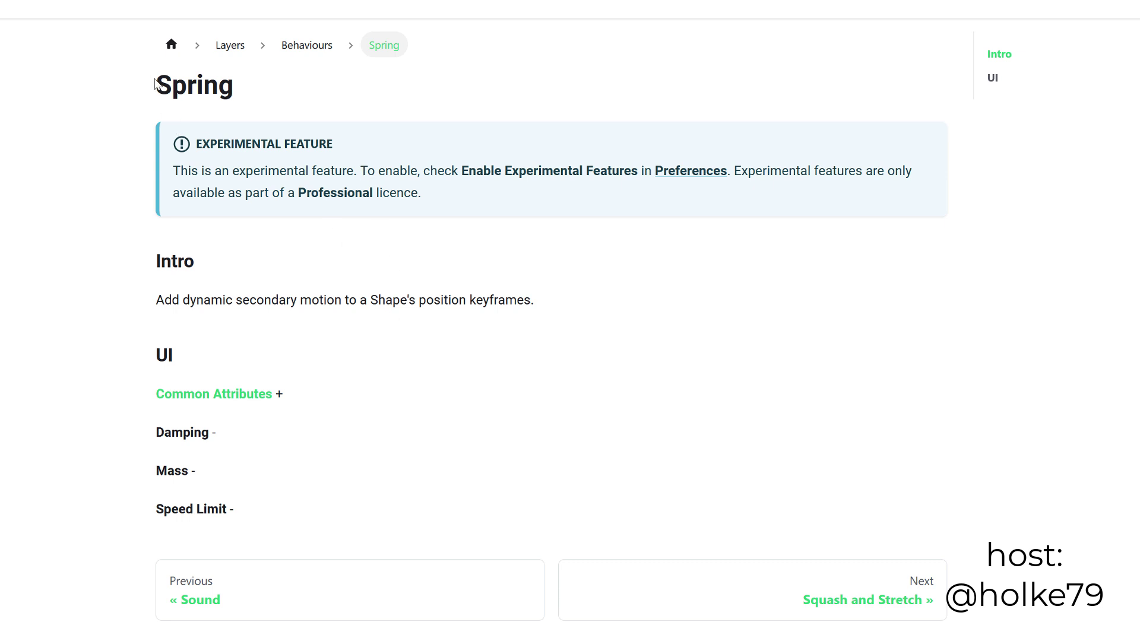
- Highlight the Spring title on the Spring behaviour docs page, then clear the highlight
{"action": "double_click", "coordinate": [195, 85]}
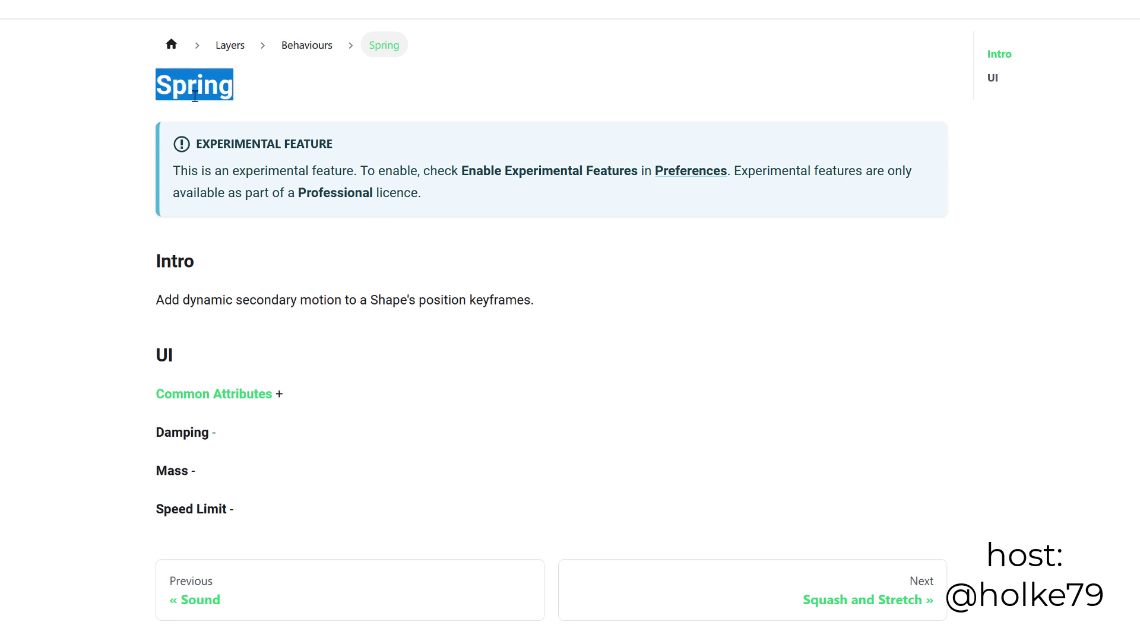
{"action": "left_click", "coordinate": [143, 123]}
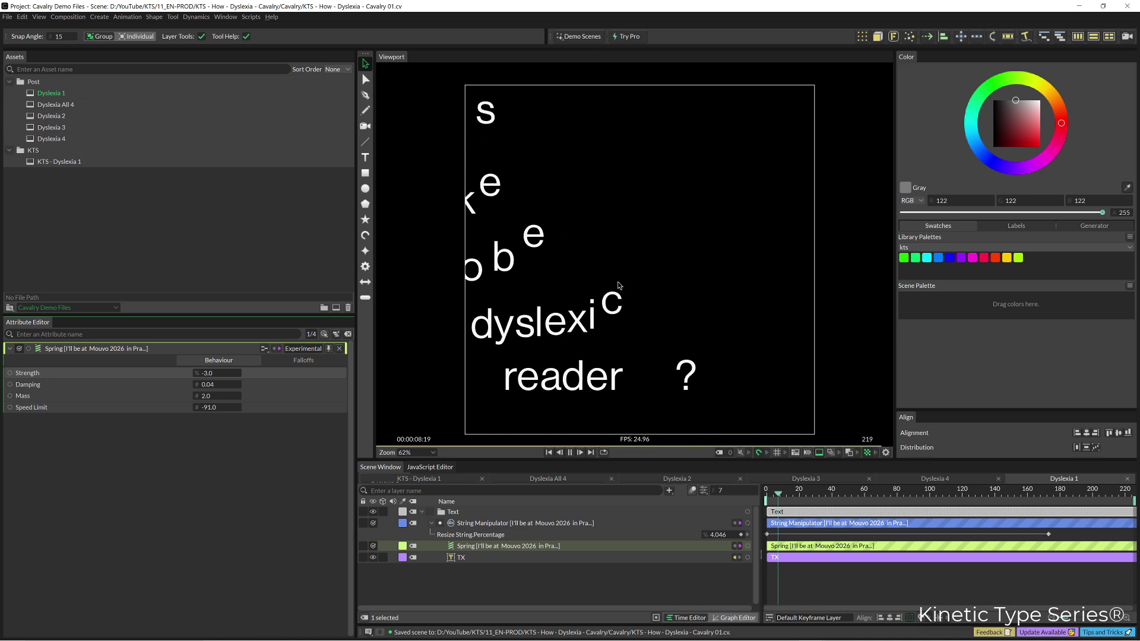
- Restart the Dyslexia 1 preview from frame 0 to watch the springing letters
{"action": "key", "text": "Home"}
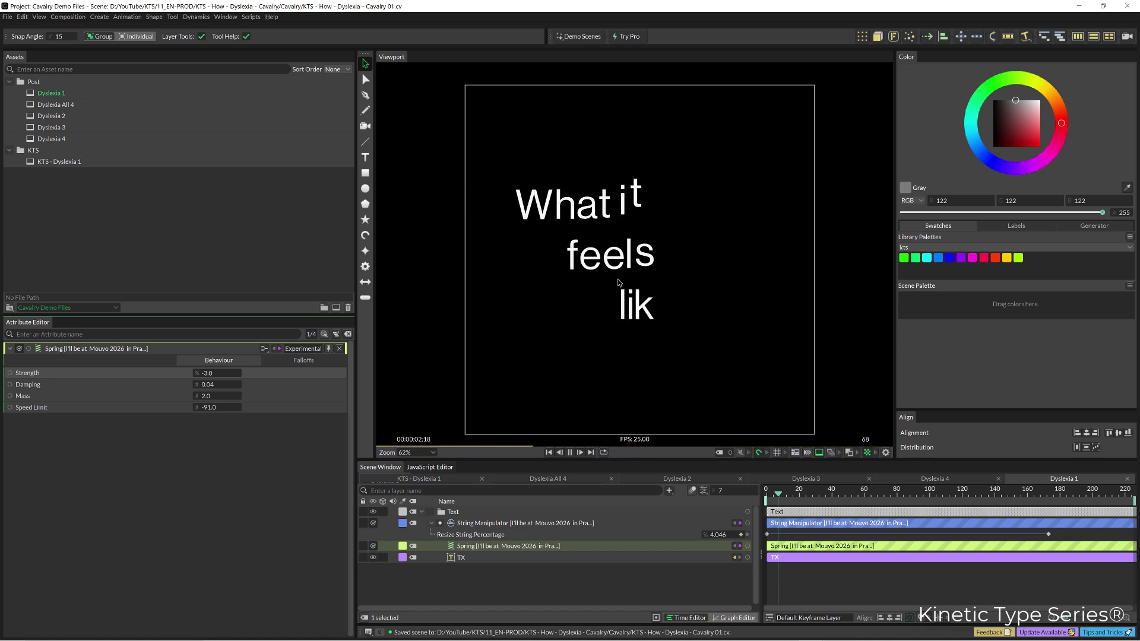
- Open the KTS - Dyslexia 1 scene, select its TX text layer and rewind the timeline
{"action": "double_click", "coordinate": [60, 161]}
{"action": "left_click", "coordinate": [639, 285]}
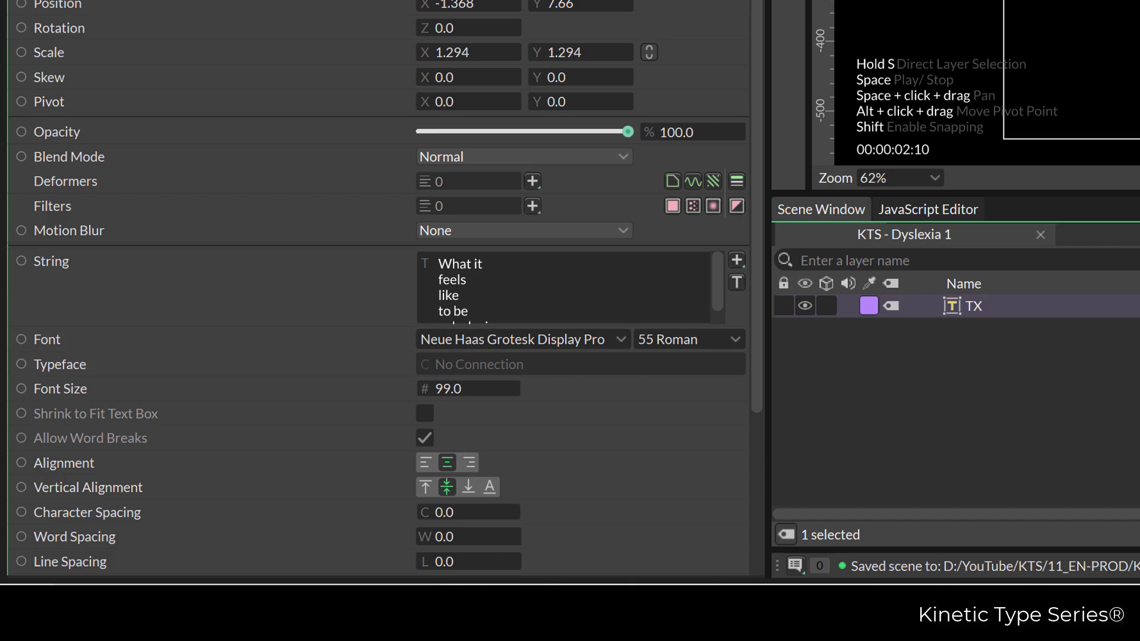
{"action": "left_click_drag", "start_coordinate": [795, 493], "coordinate": [771, 493]}
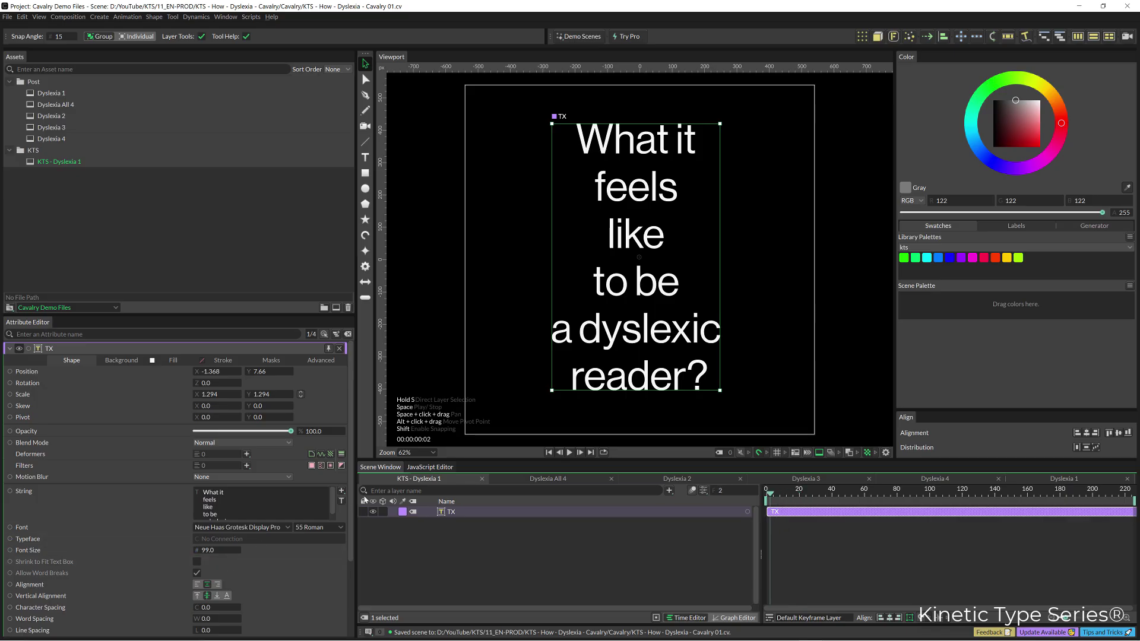
{"action": "left_click_drag", "start_coordinate": [352, 496], "coordinate": [349, 589]}
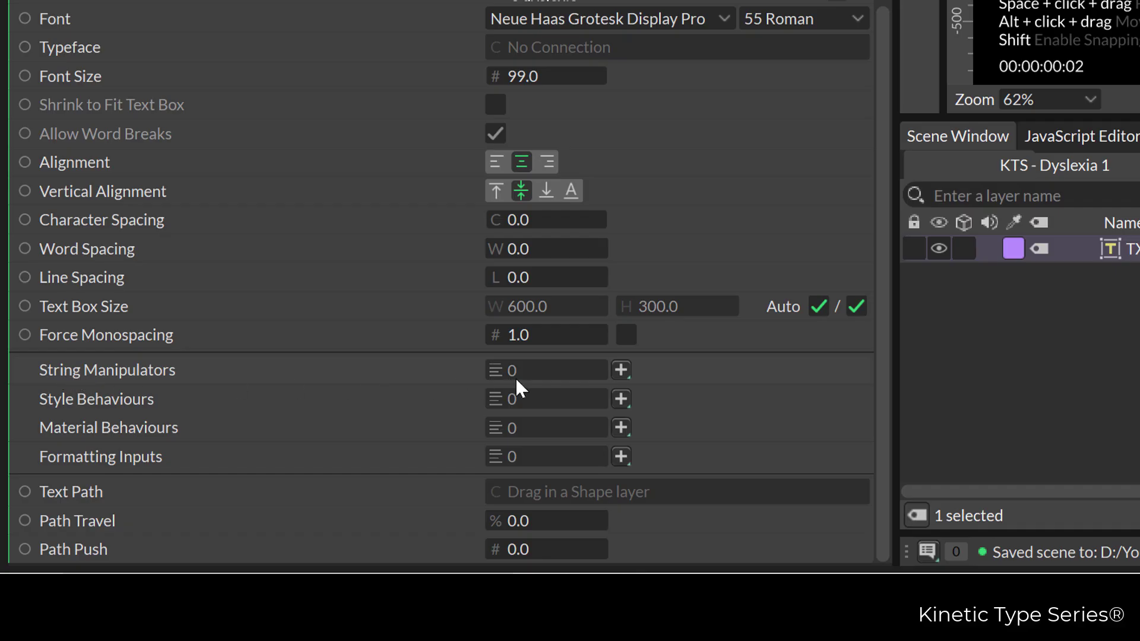
- Add a String Manipulator to the TX text and set its type to Resize String
{"action": "left_click", "coordinate": [622, 370]}
{"action": "left_click", "coordinate": [651, 389]}
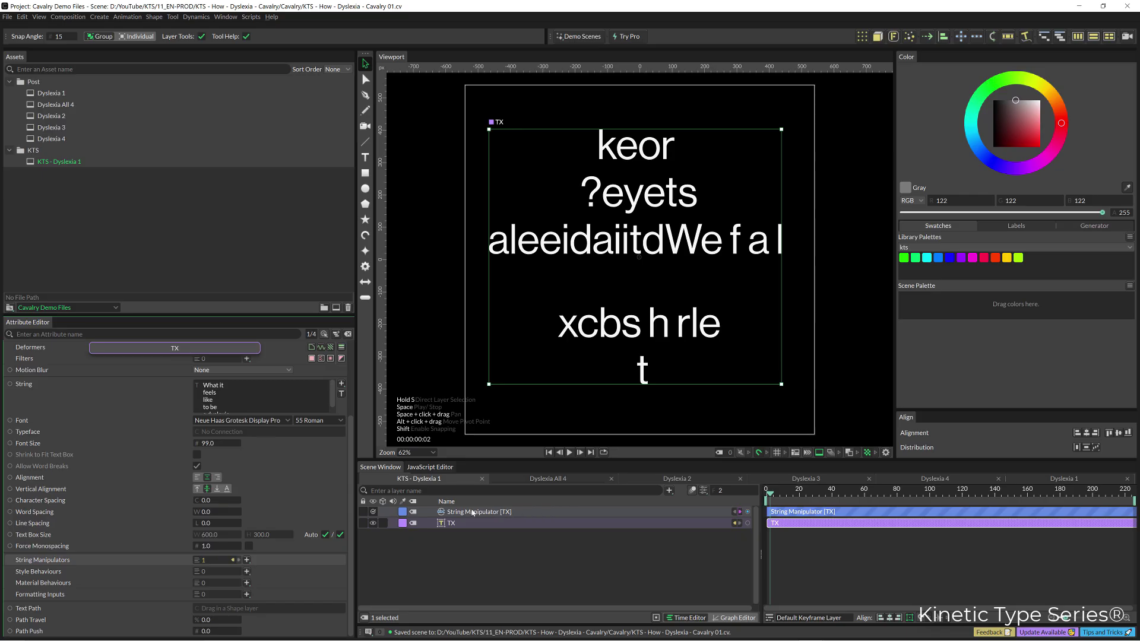
{"action": "left_click", "coordinate": [462, 513]}
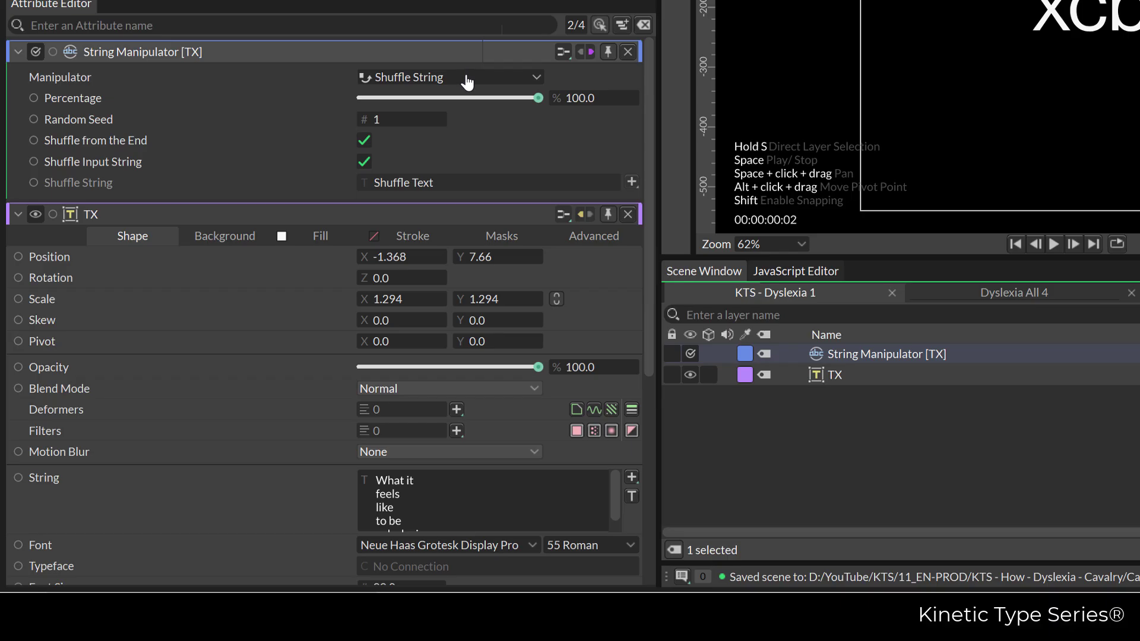
{"action": "left_click", "coordinate": [499, 82]}
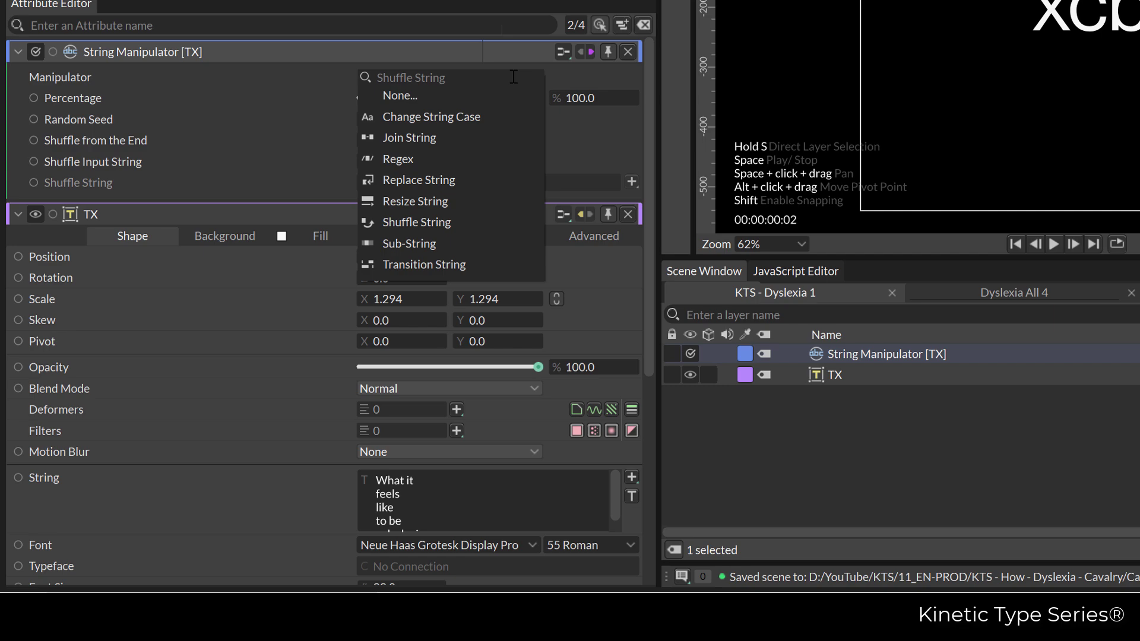
{"action": "left_click", "coordinate": [441, 201]}
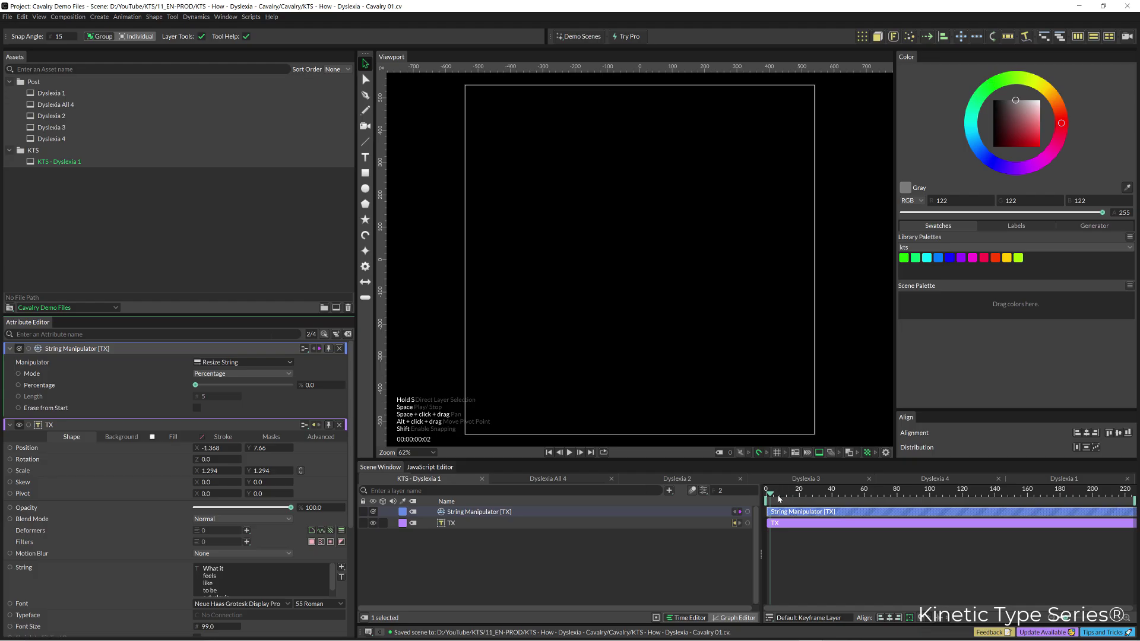
{"action": "left_click", "coordinate": [773, 499]}
- Keyframe Resize String Percentage at 0 on frame 0 and 100 on frame 40
{"action": "left_click_drag", "start_coordinate": [782, 499], "coordinate": [765, 497]}
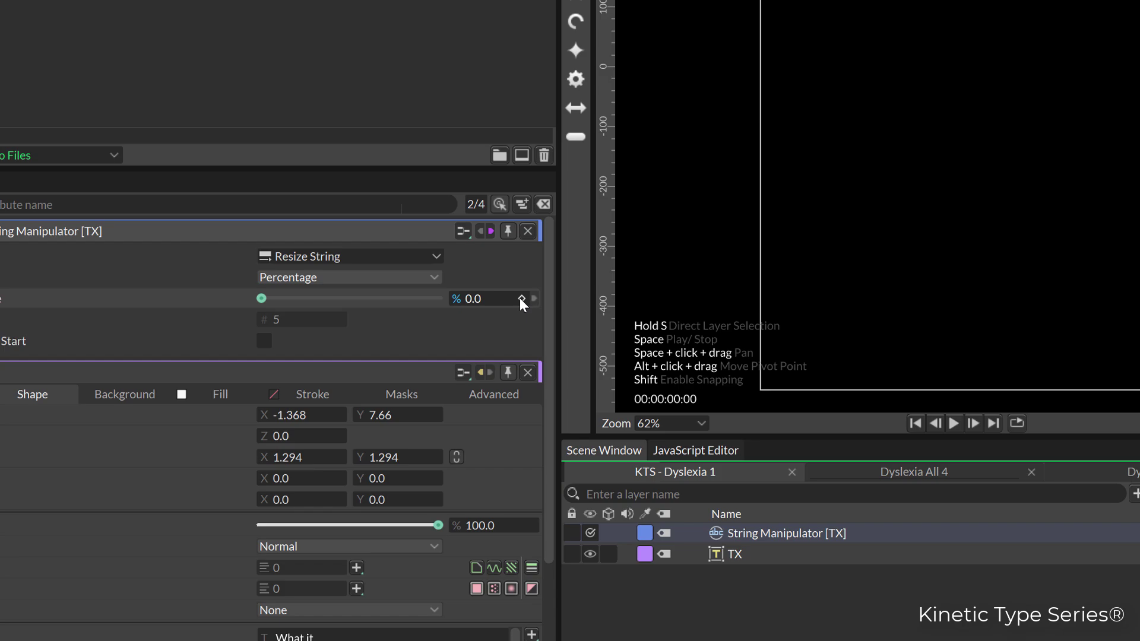
{"action": "left_click", "coordinate": [337, 386]}
{"action": "left_click", "coordinate": [887, 478]}
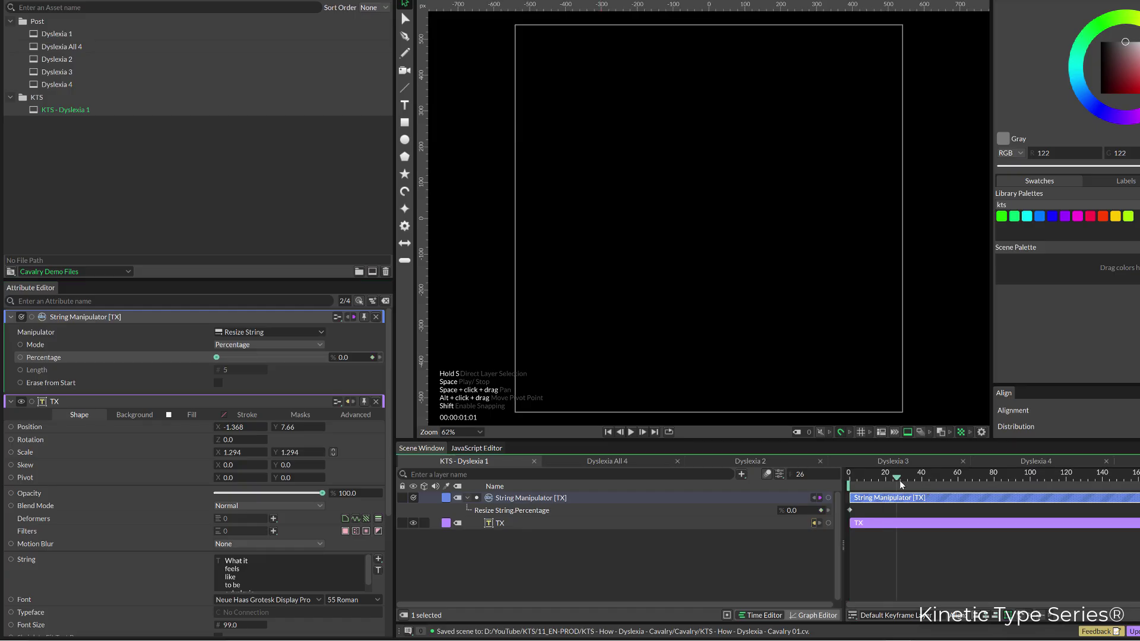
{"action": "left_click_drag", "start_coordinate": [903, 486], "coordinate": [924, 486]}
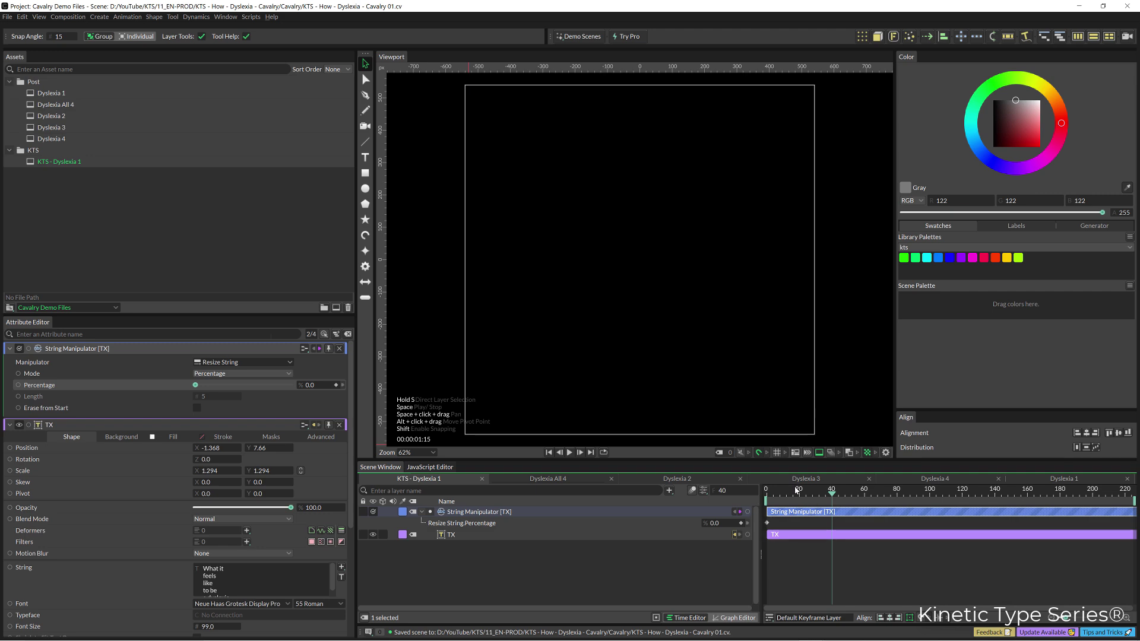
{"action": "left_click", "coordinate": [309, 385]}
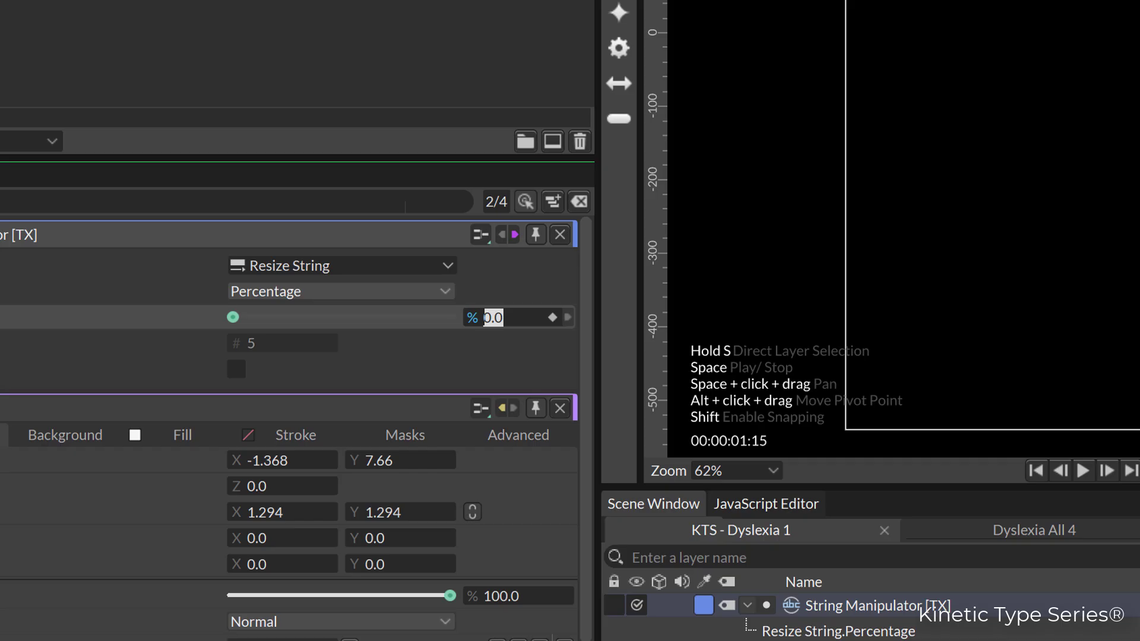
{"action": "key", "text": "Return"}
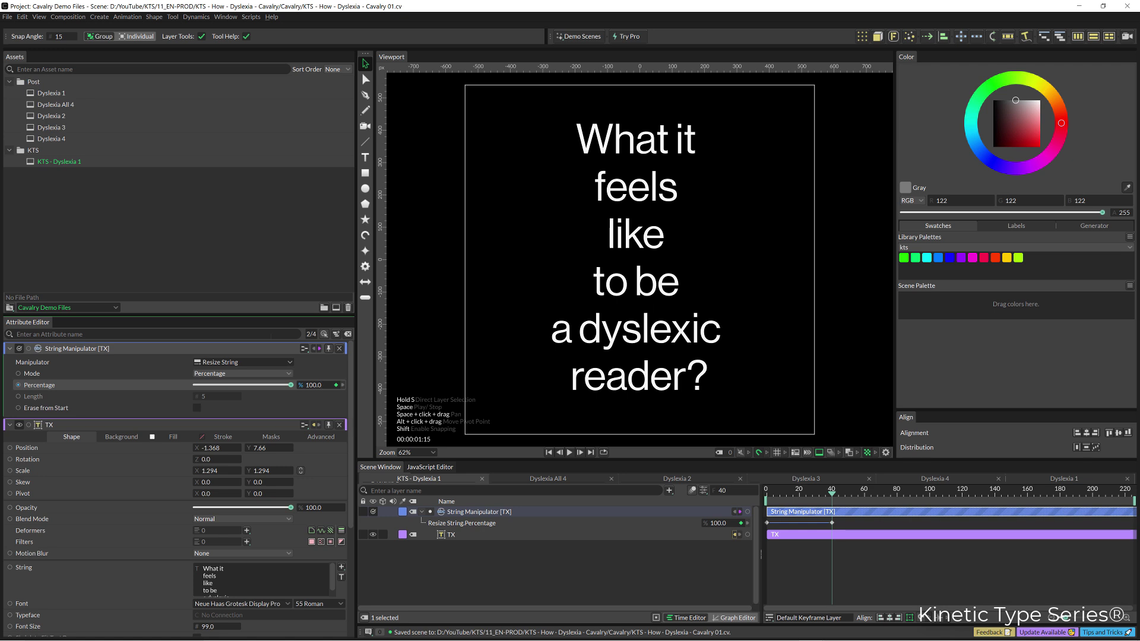
{"action": "left_click_drag", "start_coordinate": [809, 493], "coordinate": [847, 502]}
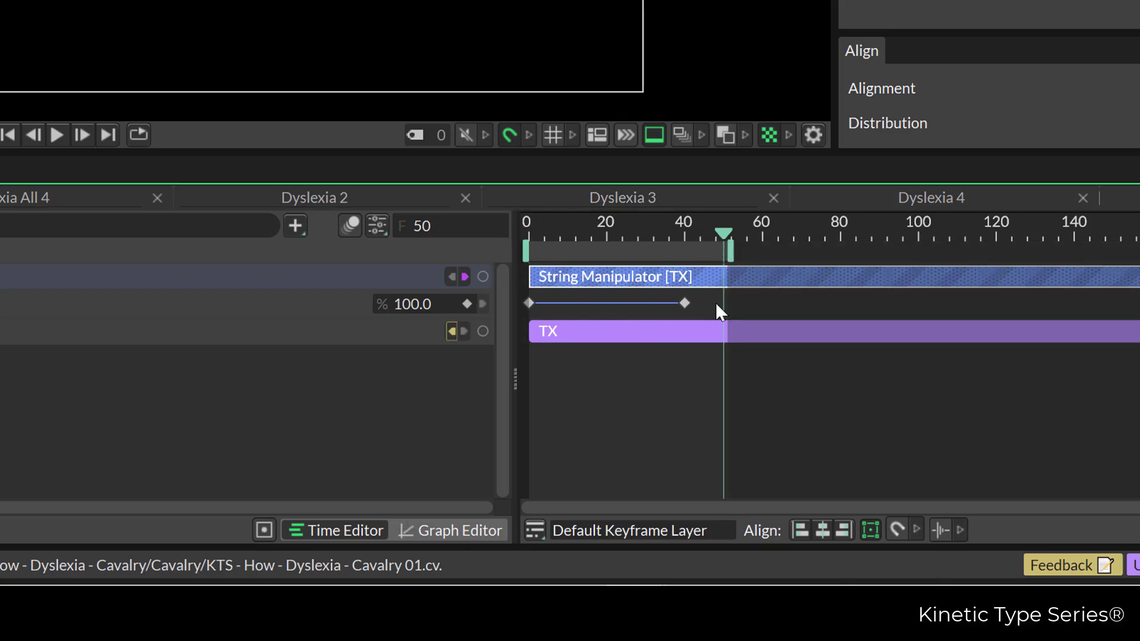
- Move the final Percentage keyframe out to frame 63 and replay the slower type-on
{"action": "left_click_drag", "start_coordinate": [621, 242], "coordinate": [559, 253]}
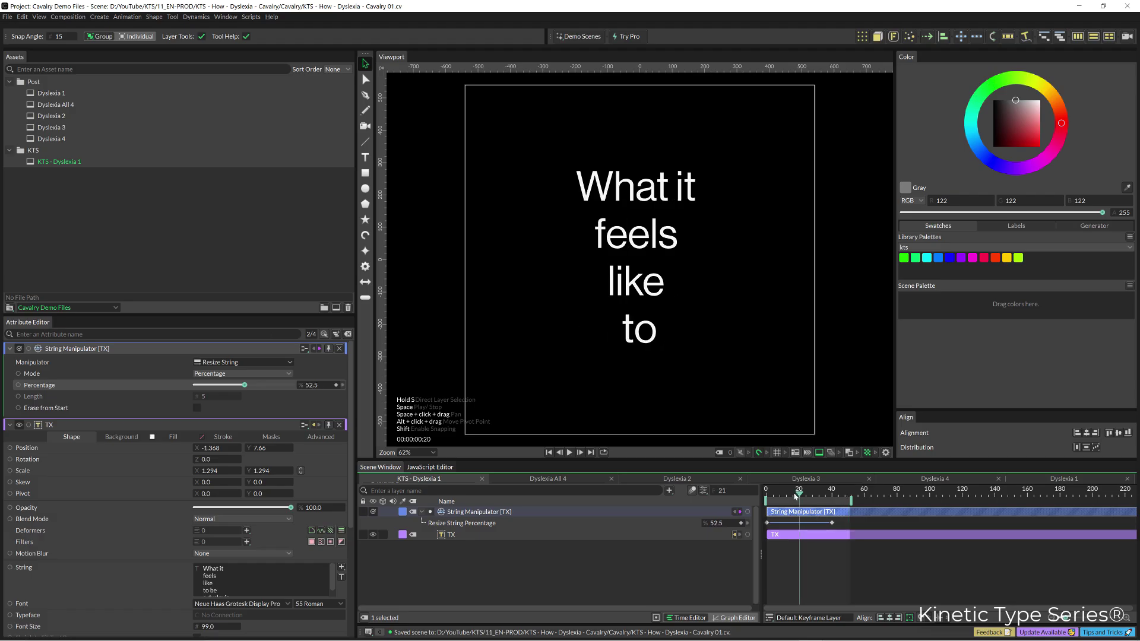
{"action": "key", "text": "space"}
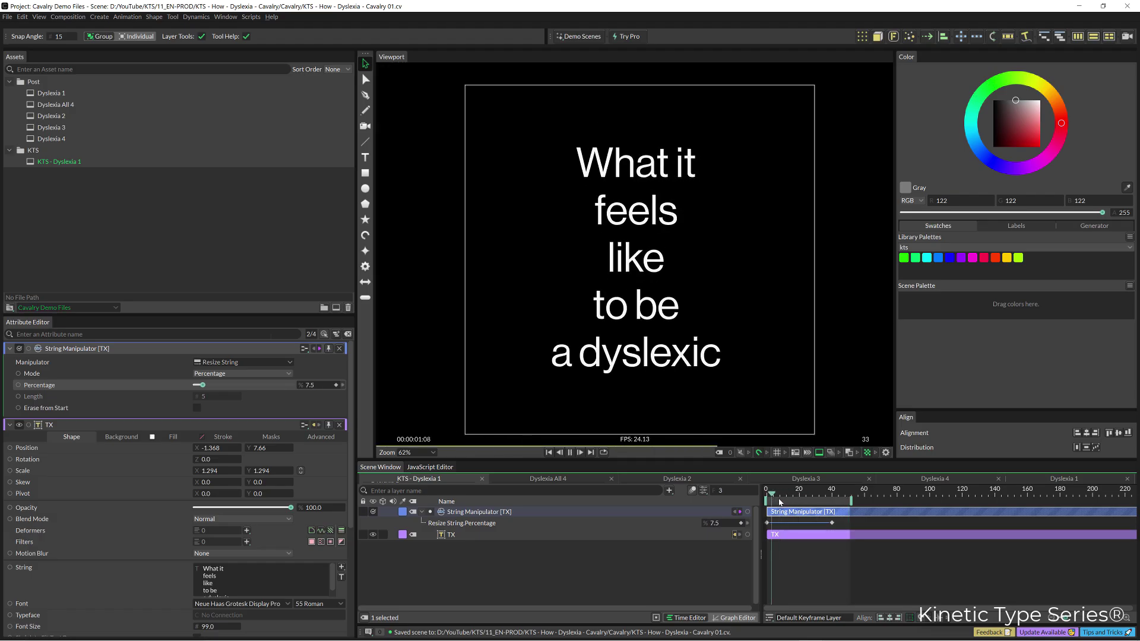
{"action": "key", "text": "space"}
{"action": "key", "text": "space"}
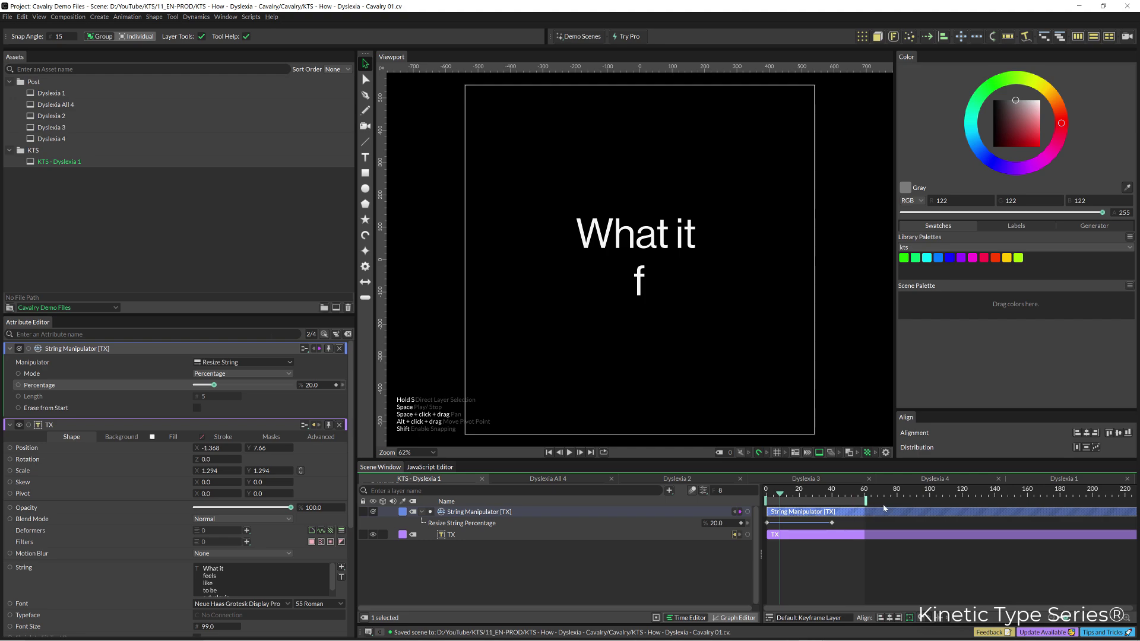
{"action": "left_click", "coordinate": [833, 524]}
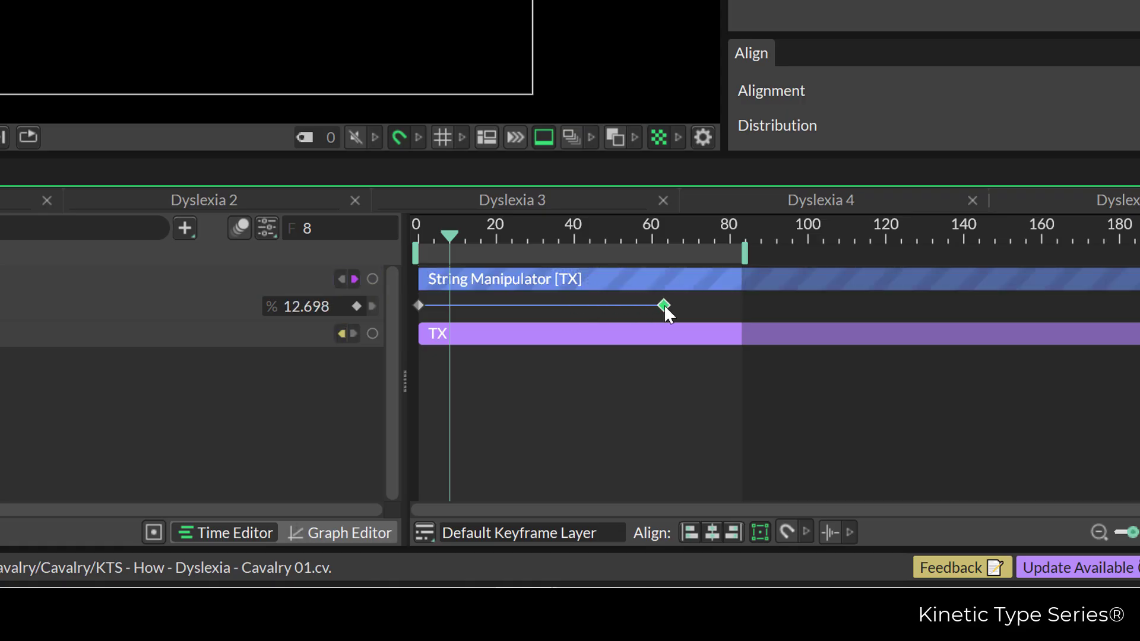
{"action": "left_click", "coordinate": [426, 230]}
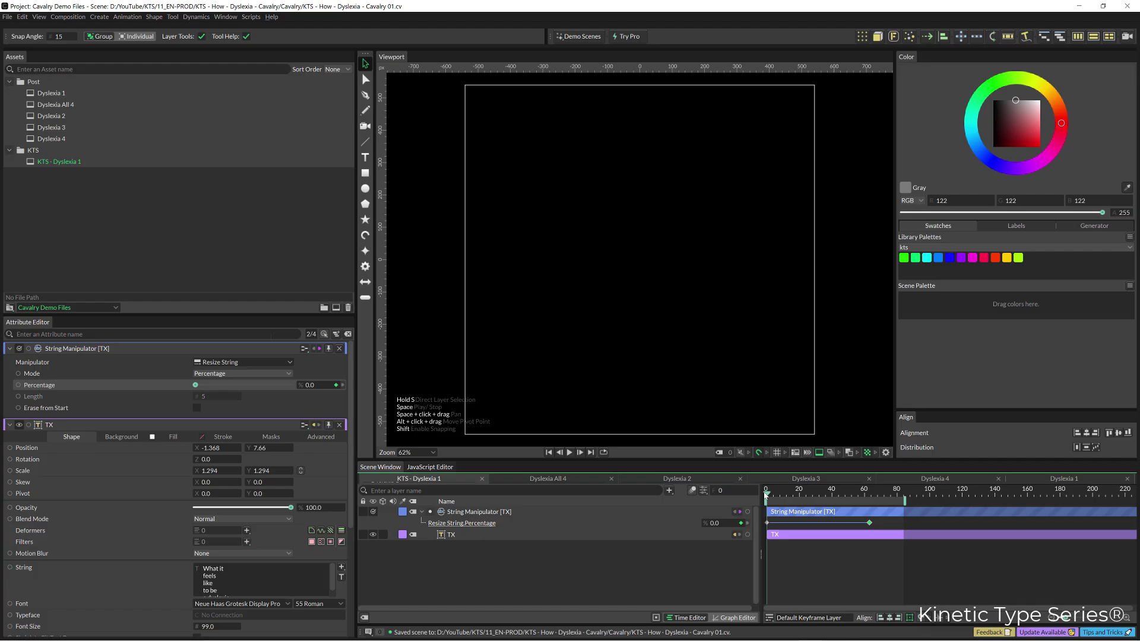
{"action": "key", "text": "space"}
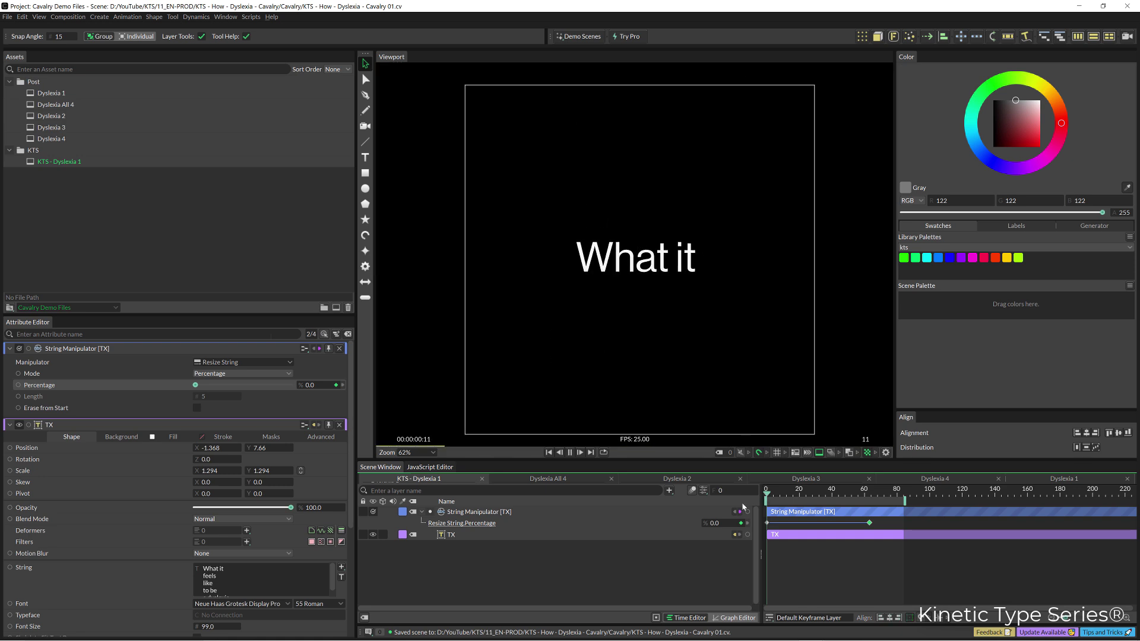
{"action": "key", "text": "space"}
- Add a pause keyframe at 80.952 percent and duplicate it near frame 51 to hold
{"action": "left_click_drag", "start_coordinate": [790, 498], "coordinate": [852, 499]}
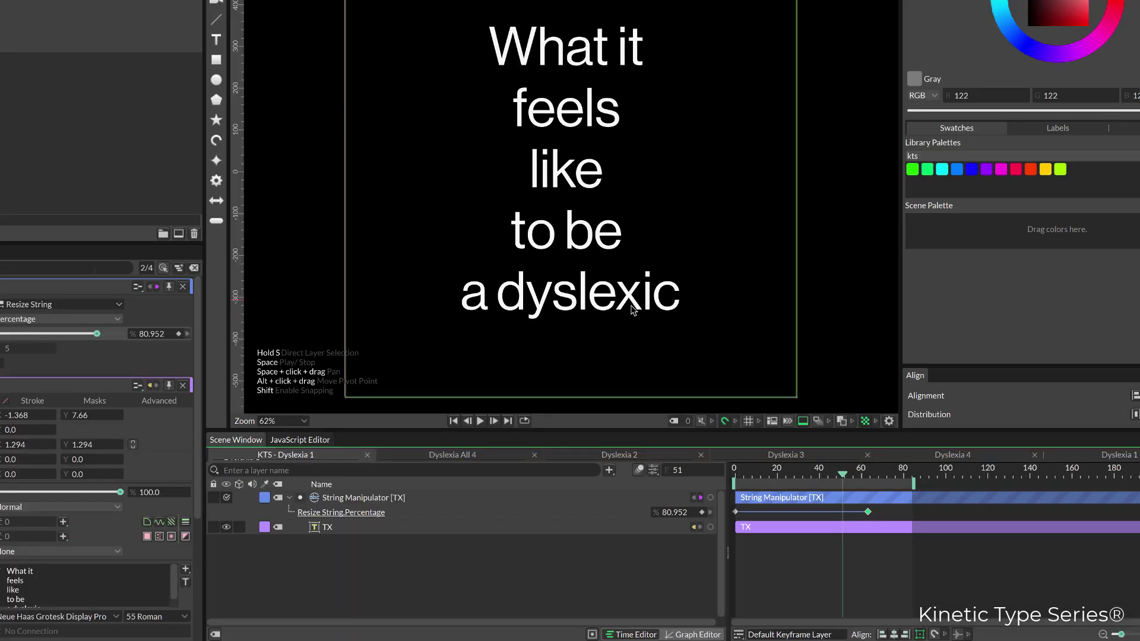
{"action": "left_click", "coordinate": [702, 513]}
{"action": "left_click", "coordinate": [843, 512]}
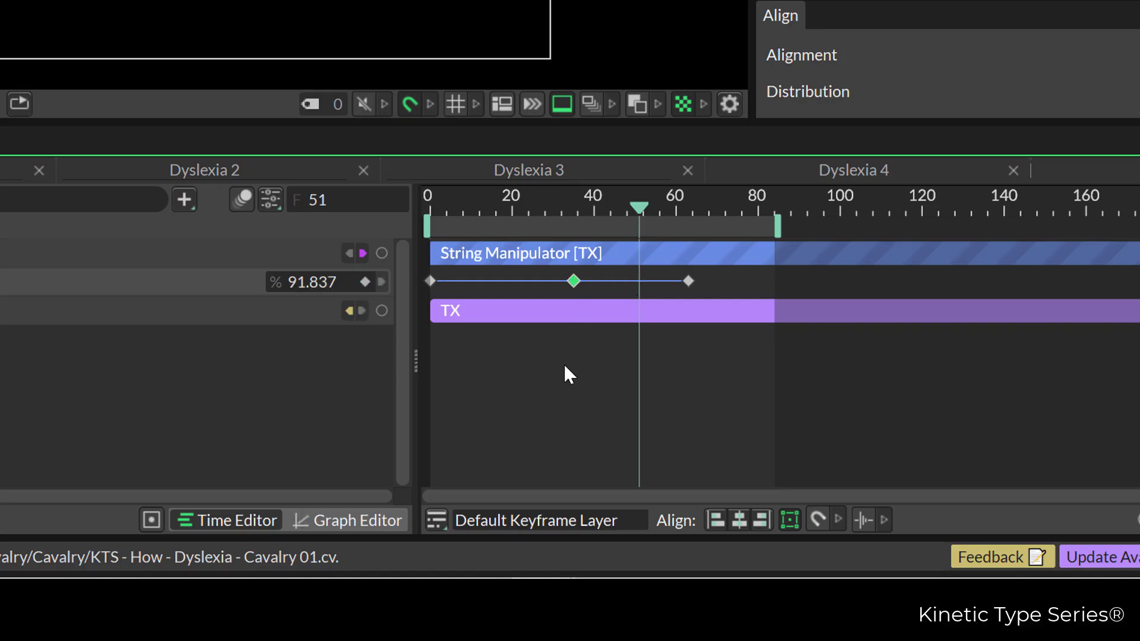
{"action": "key", "text": "ctrl+z"}
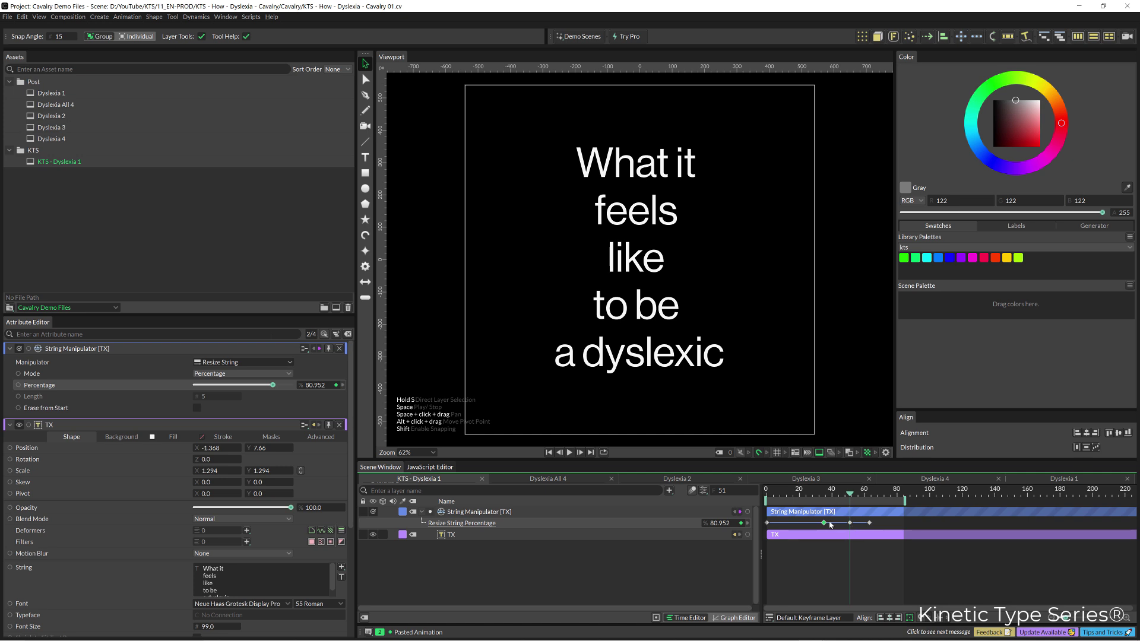
- Replay the pause on 'a dyslexic', then save the scene as 'KTS - How - Dyslexia - Cavalry 01.cv'
{"action": "left_click", "coordinate": [817, 495]}
{"action": "key", "text": "space"}
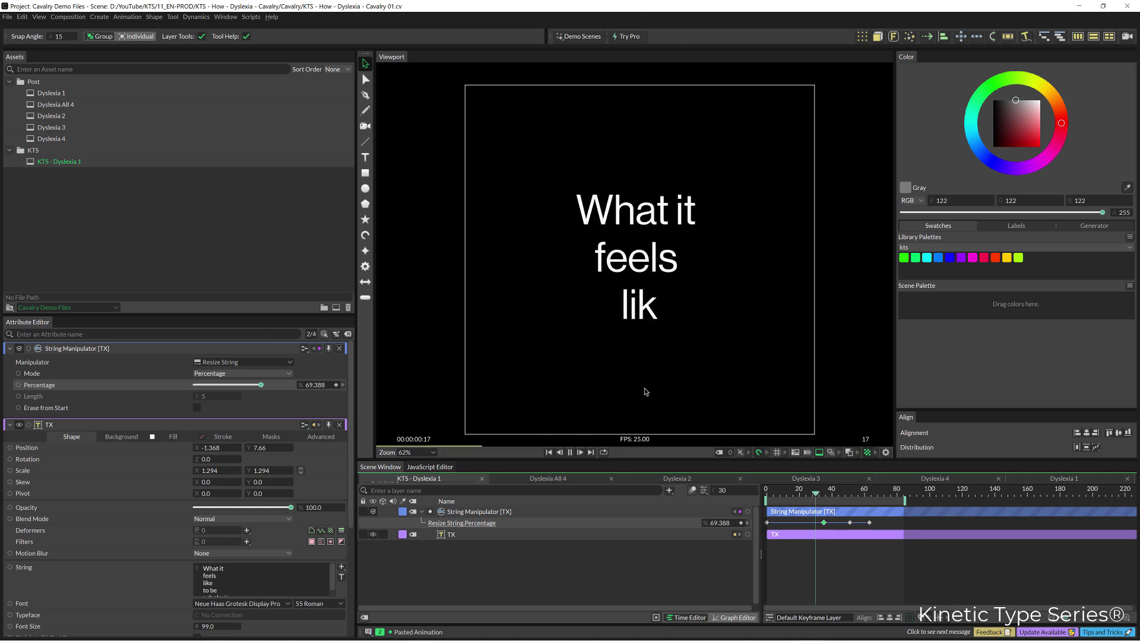
{"action": "key", "text": "space"}
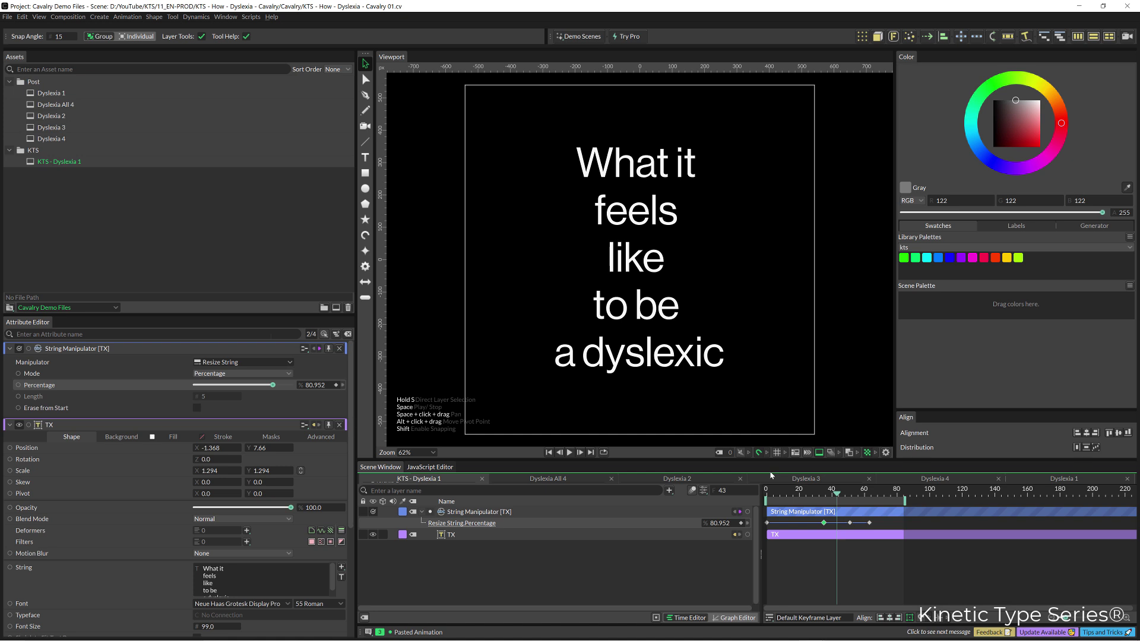
{"action": "key", "text": "ctrl+s"}
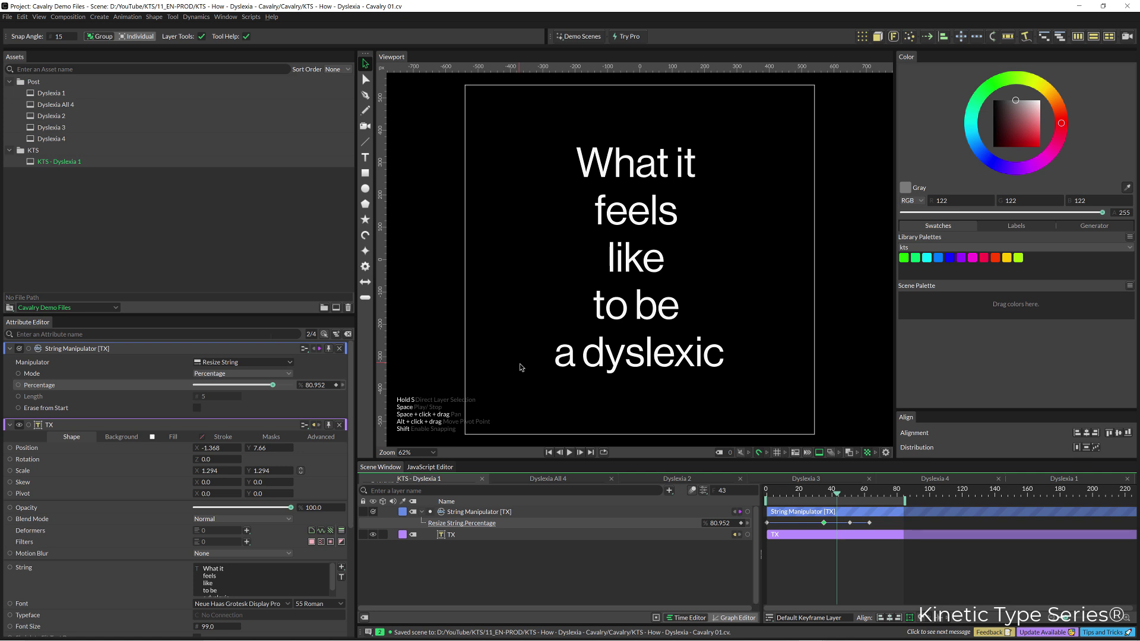
- Open Cavalry's File menu before returning to the Spring docs' experimental-features note
{"action": "left_click", "coordinate": [7, 17]}
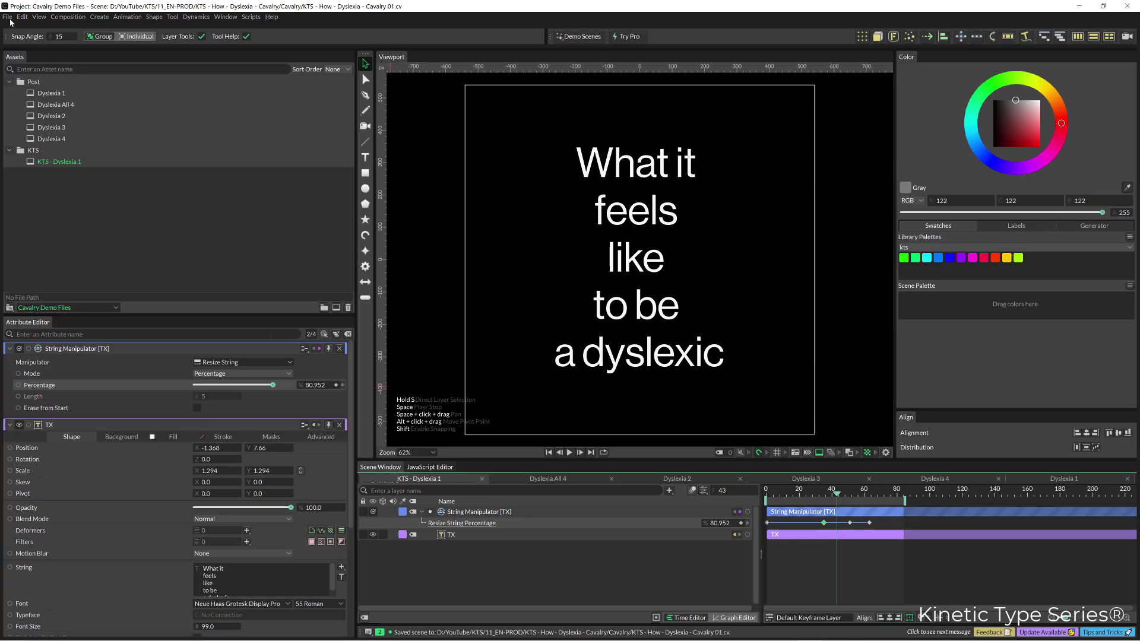
- Turn on Show Experimental Features in Preferences, accept the restart notice and close the window
{"action": "left_click", "coordinate": [9, 17]}
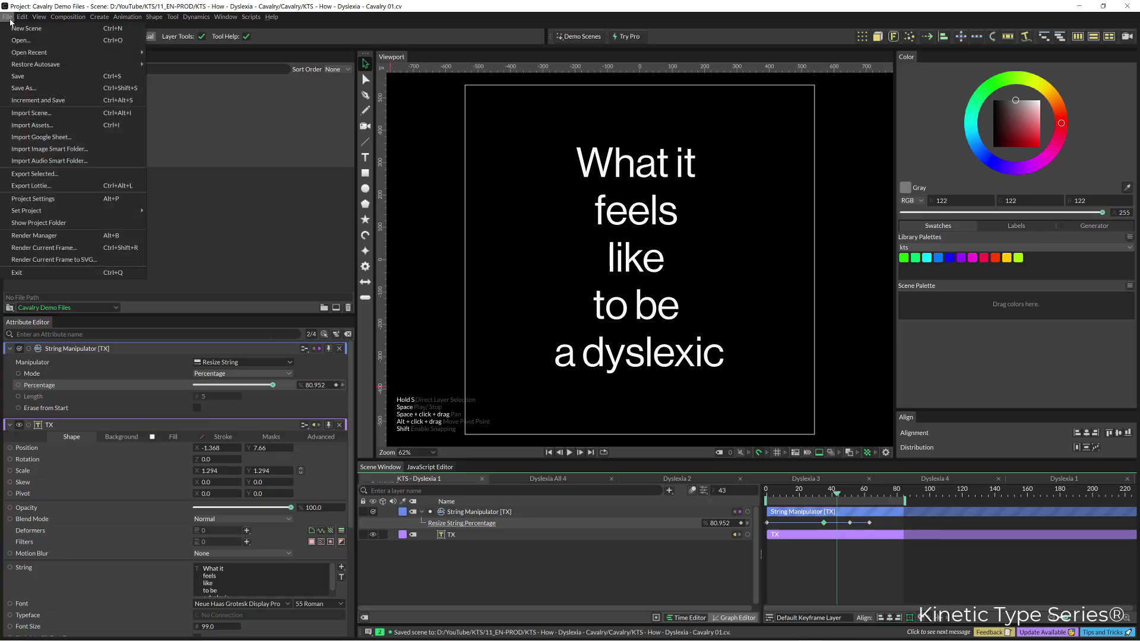
{"action": "mouse_move", "coordinate": [22, 20]}
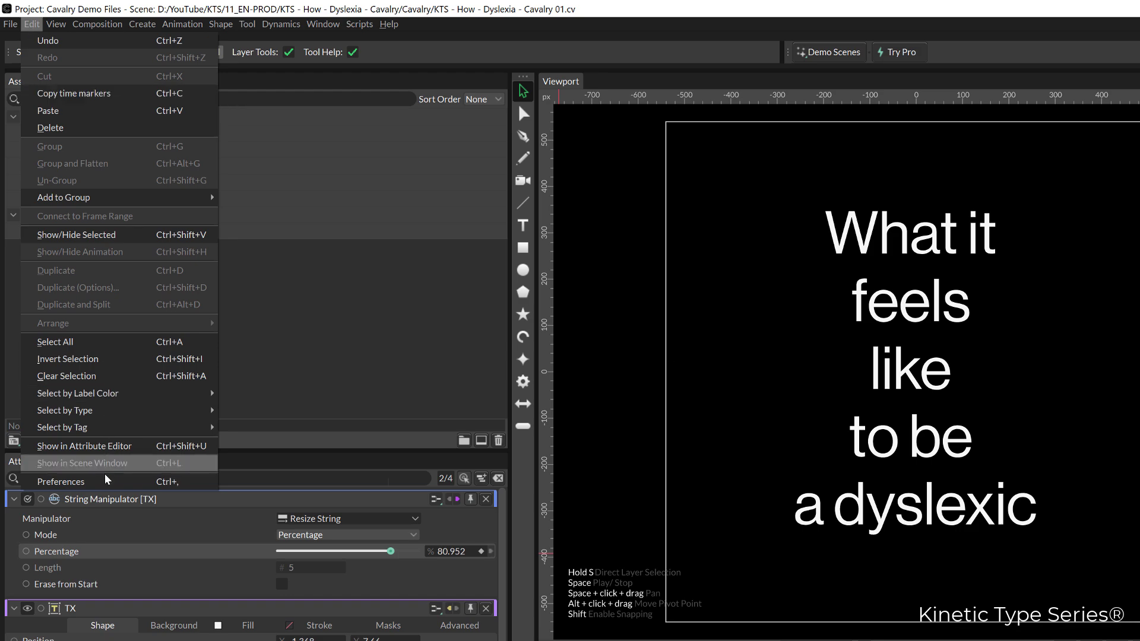
{"action": "left_click", "coordinate": [83, 481]}
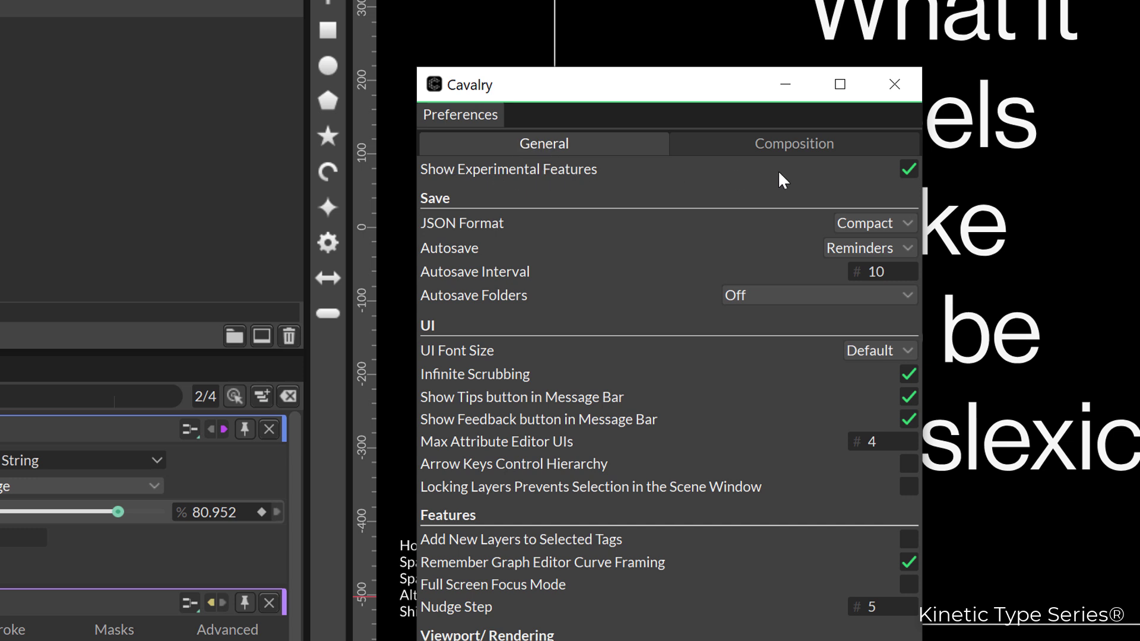
{"action": "left_click_drag", "start_coordinate": [733, 94], "coordinate": [640, 108]}
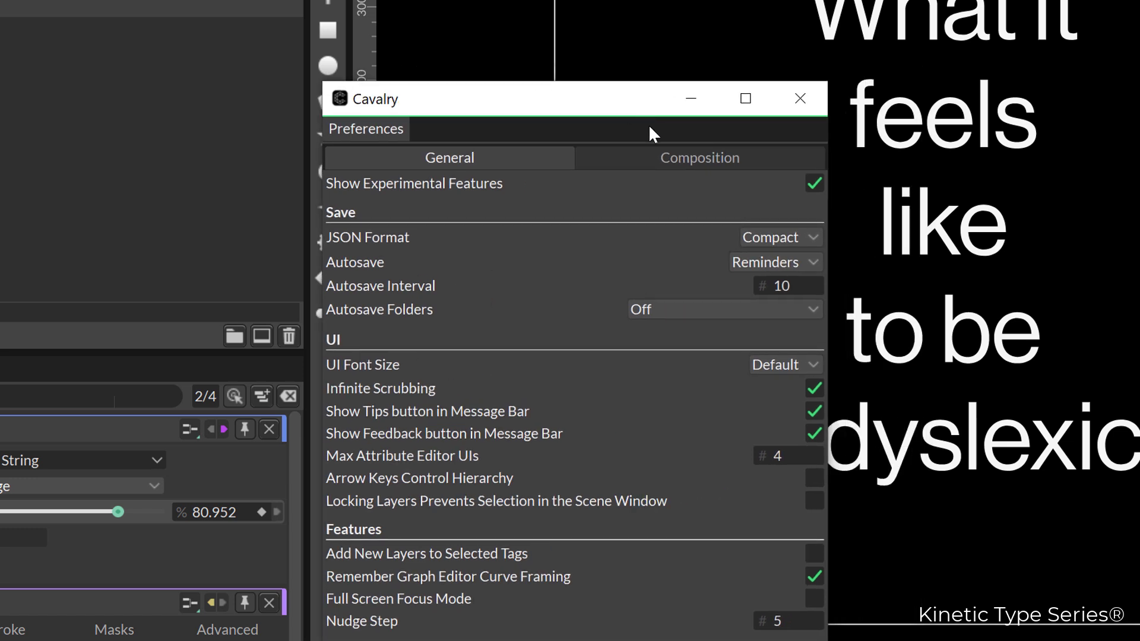
{"action": "left_click", "coordinate": [811, 190]}
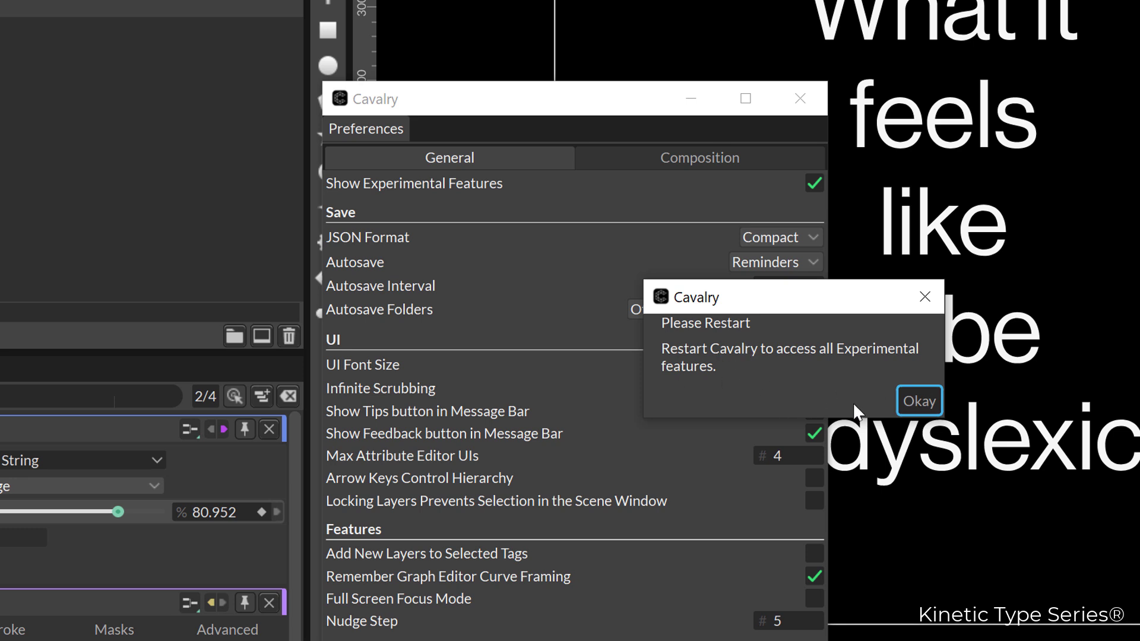
{"action": "left_click", "coordinate": [912, 398]}
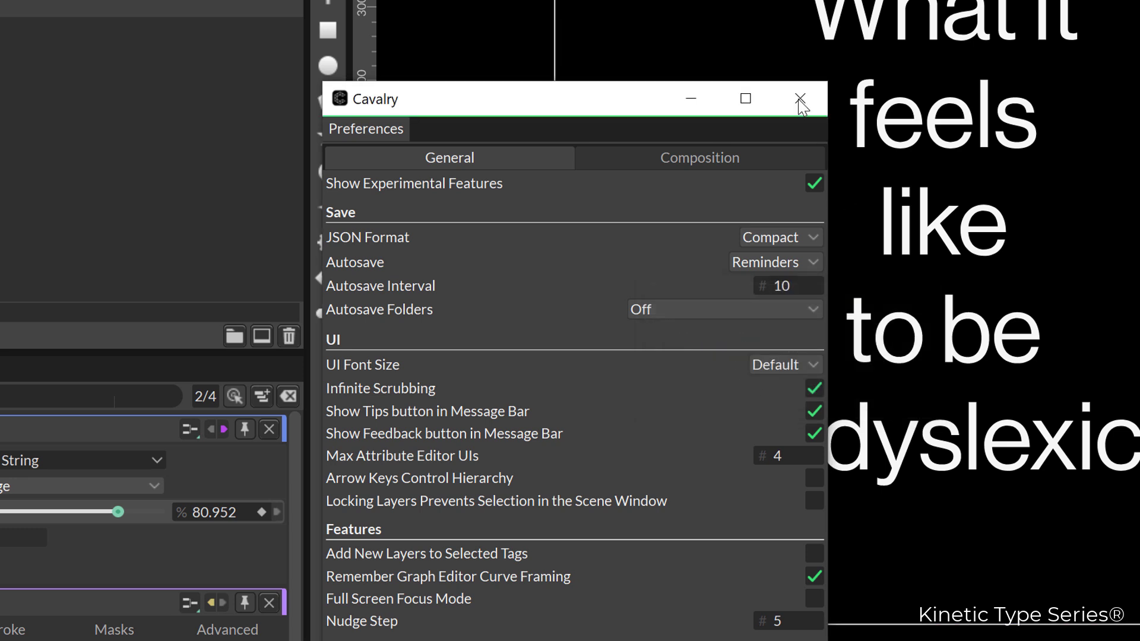
{"action": "left_click", "coordinate": [799, 98]}
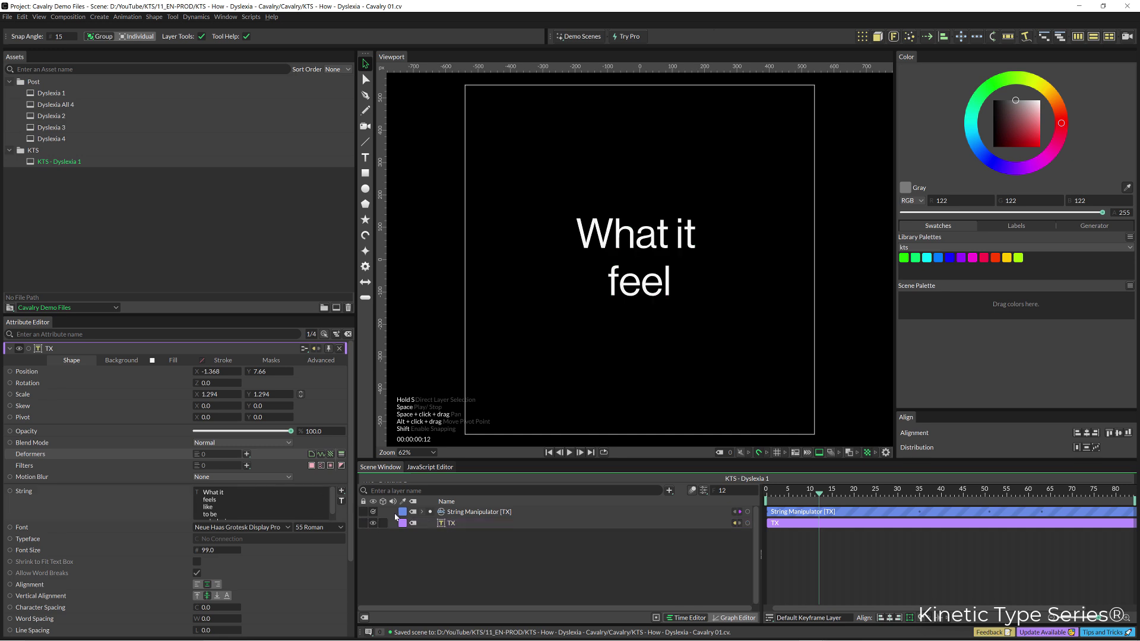
- Select the TX layer and add a Spring deformer from the Deformers list
{"action": "left_click", "coordinate": [456, 525]}
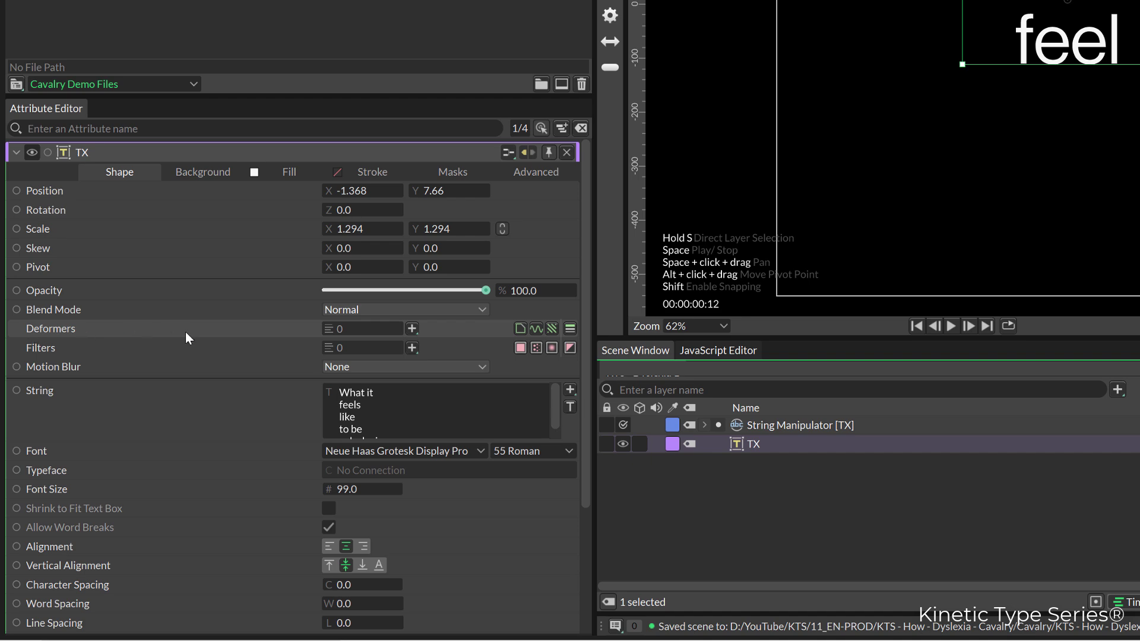
{"action": "left_click", "coordinate": [412, 329]}
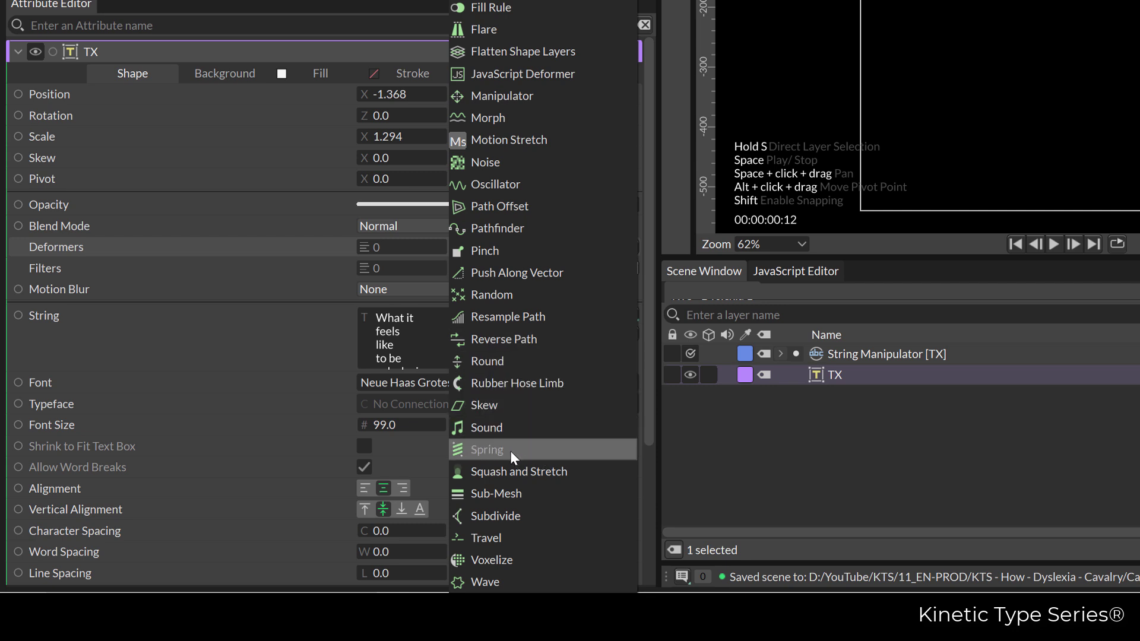
{"action": "left_click", "coordinate": [510, 450]}
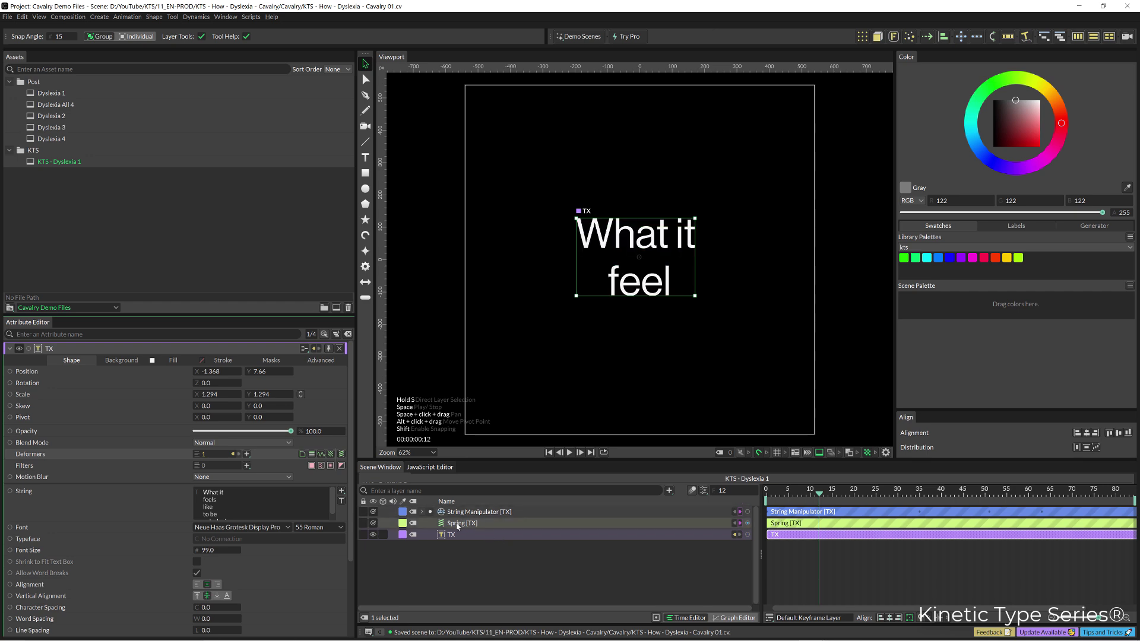
- Play the animation and set the Spring [TX] deformer's Strength to 10
{"action": "left_click", "coordinate": [458, 526]}
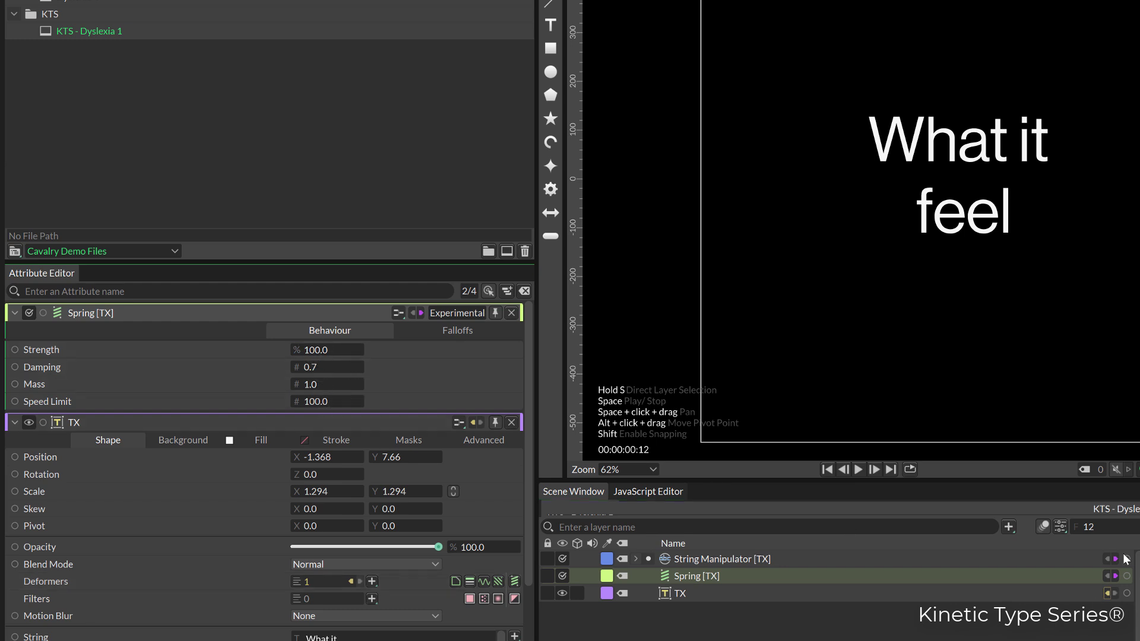
{"action": "key", "text": "space"}
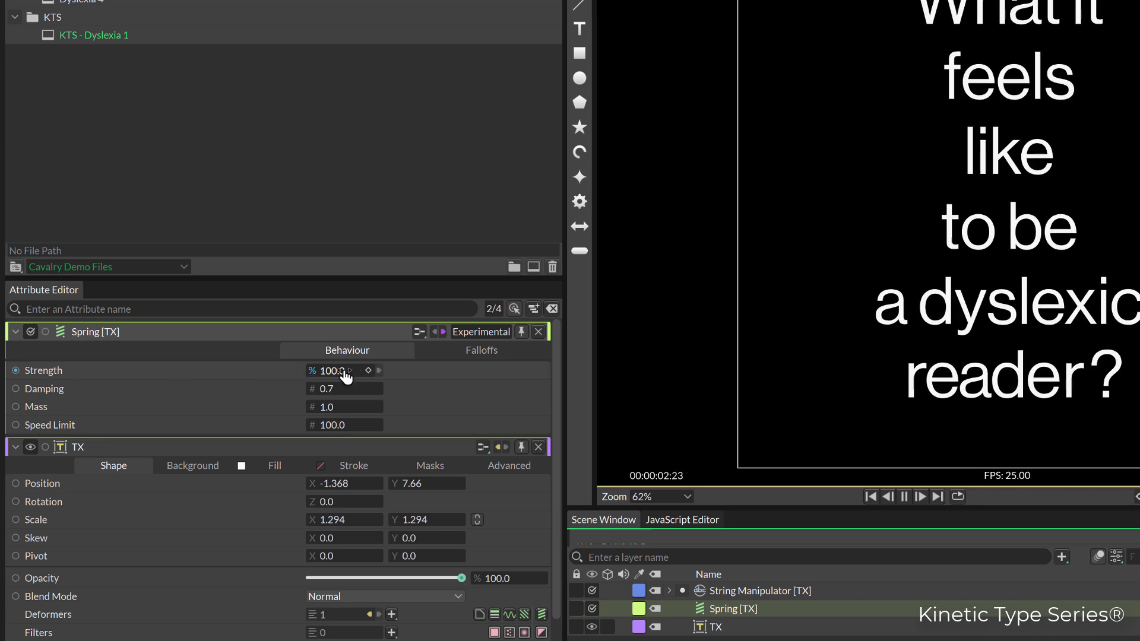
{"action": "double_click", "coordinate": [351, 376]}
{"action": "type", "text": "10"}
{"action": "key", "text": "Return"}
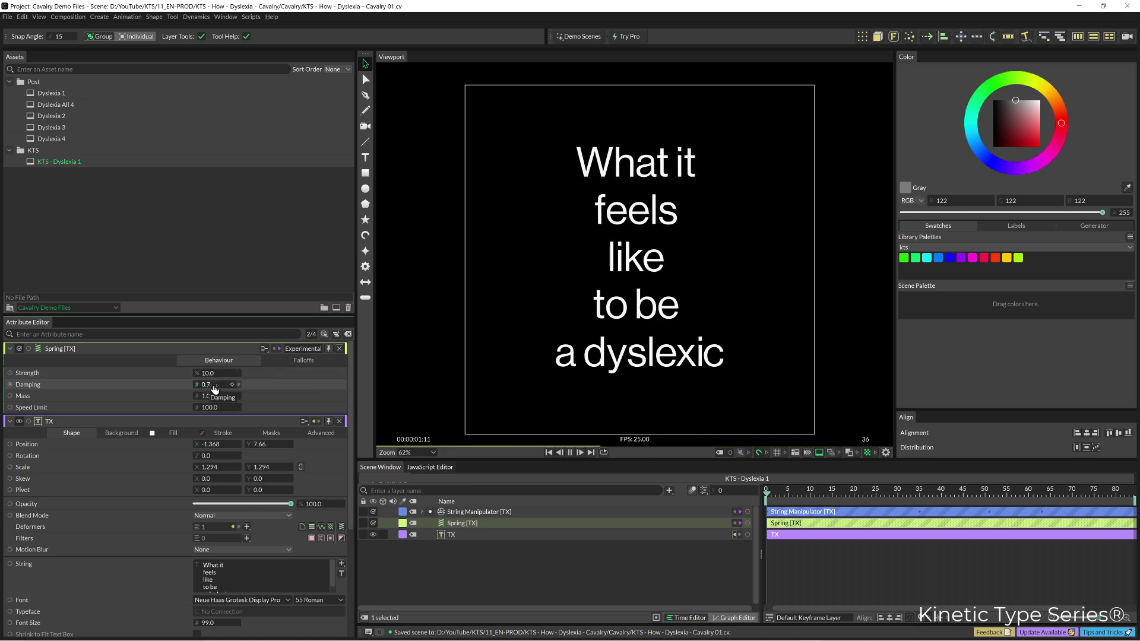
- Replay the animation and set the Spring deformer's Speed Limit to -15
{"action": "key", "text": "space"}
{"action": "key", "text": "ctrl+z"}
{"action": "key", "text": "space"}
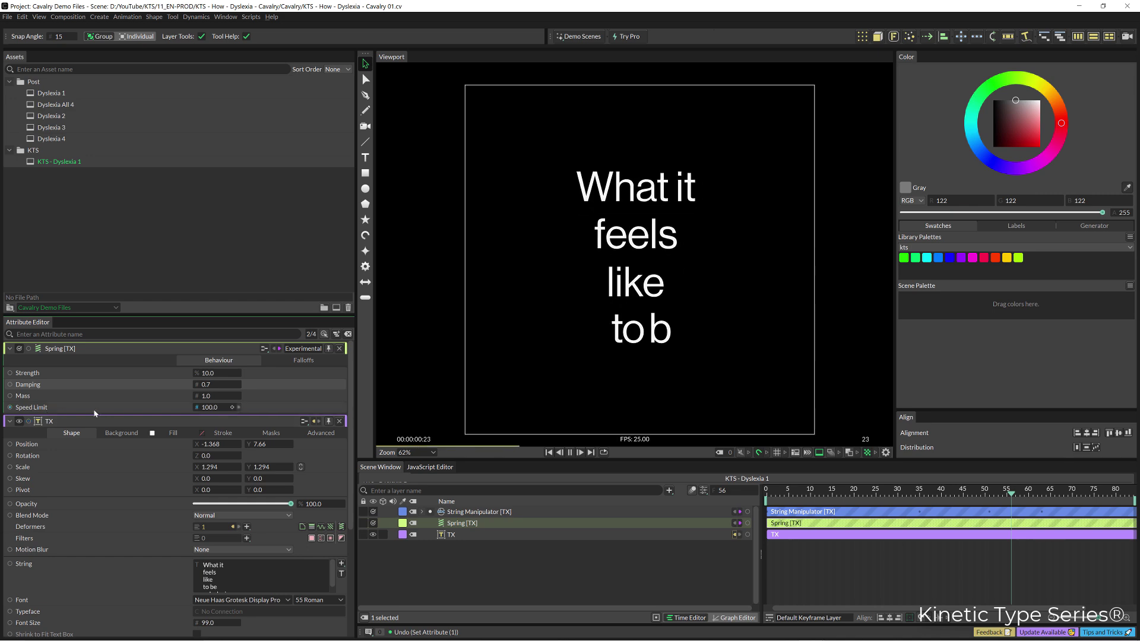
{"action": "left_click", "coordinate": [209, 408]}
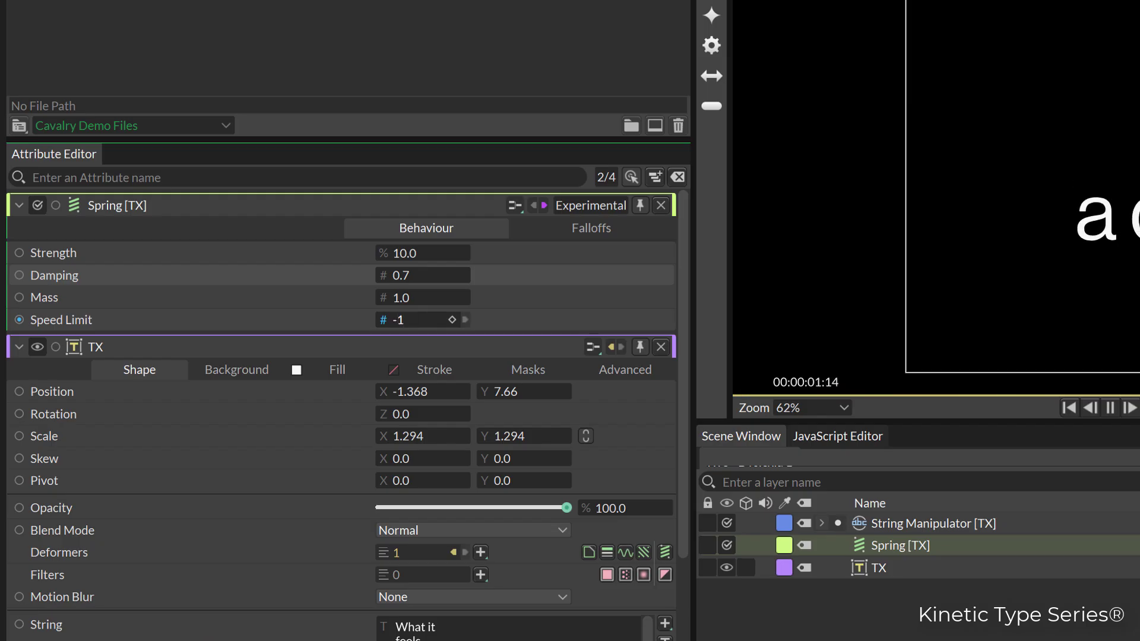
{"action": "type", "text": "-15"}
{"action": "key", "text": "Return"}
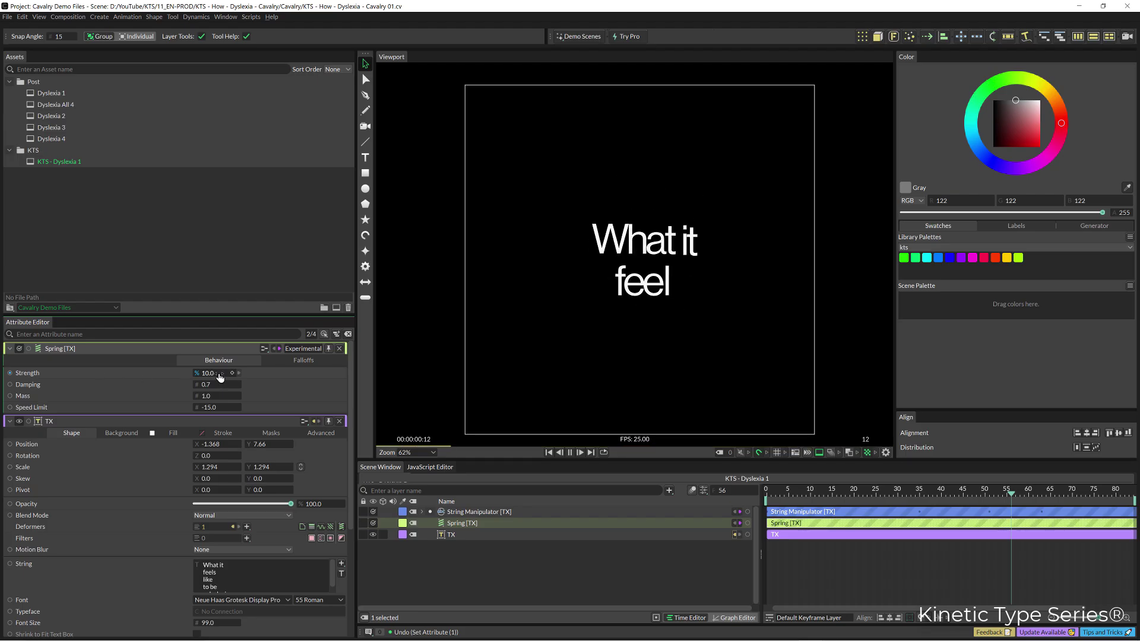
- Scrub the Spring Strength down to -5, then -14, and stop playback to view the settled sentence
{"action": "left_click_drag", "start_coordinate": [220, 377], "coordinate": [224, 379]}
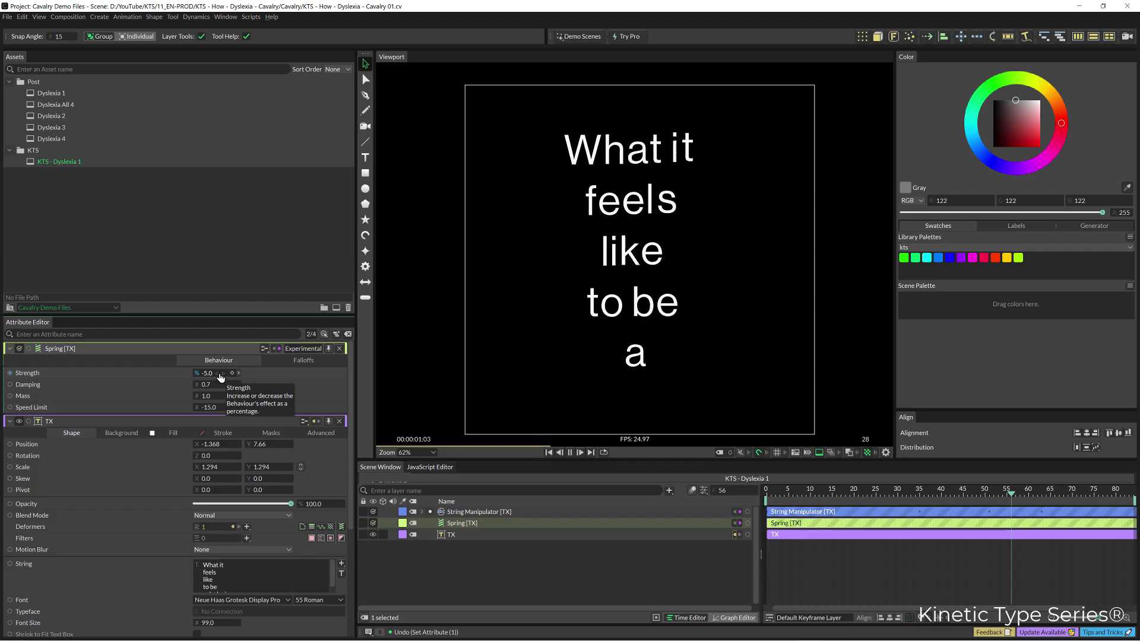
{"action": "left_click_drag", "start_coordinate": [220, 377], "coordinate": [324, 385]}
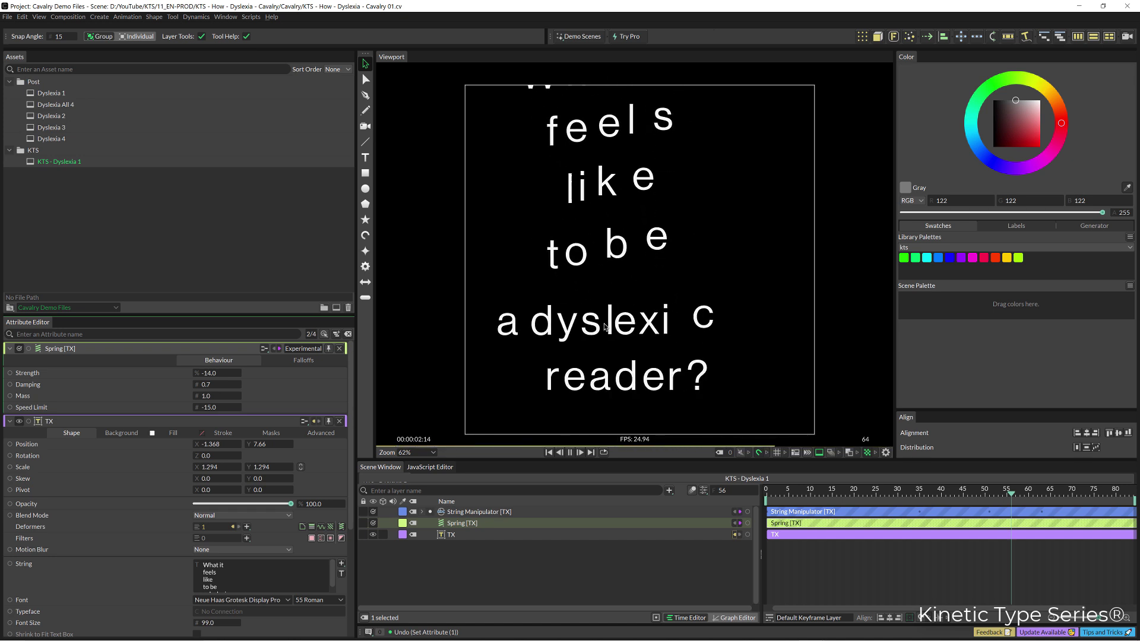
{"action": "key", "text": "space"}
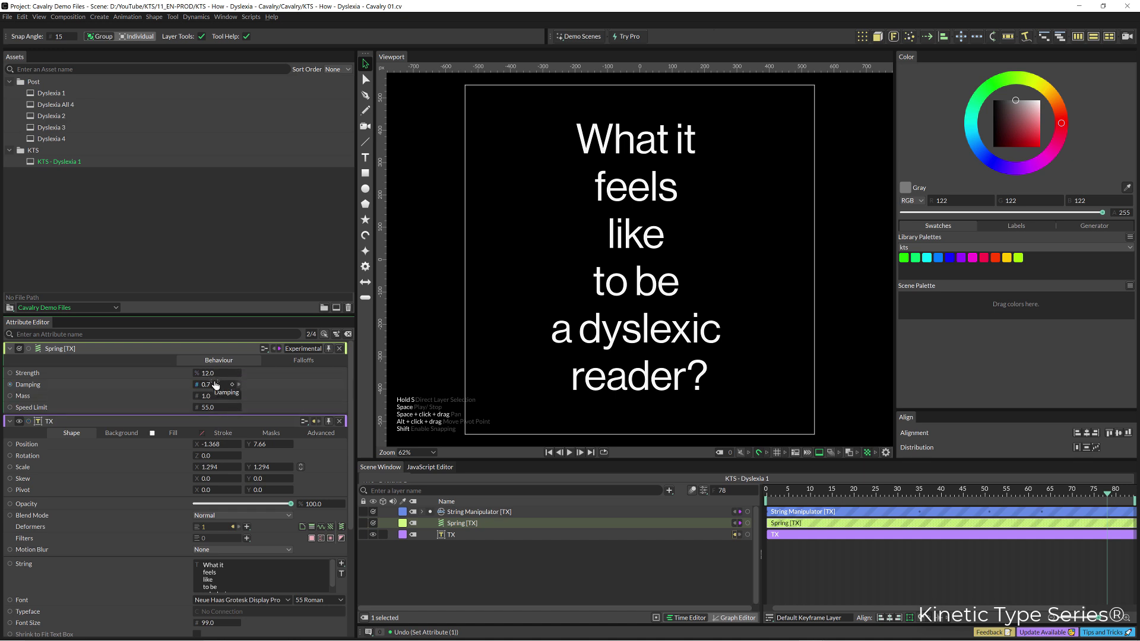
- Play Dyslexia 1 and inspect its Spring deformer, then open Dyslexia 2 and Dyslexia 3
{"action": "double_click", "coordinate": [61, 93]}
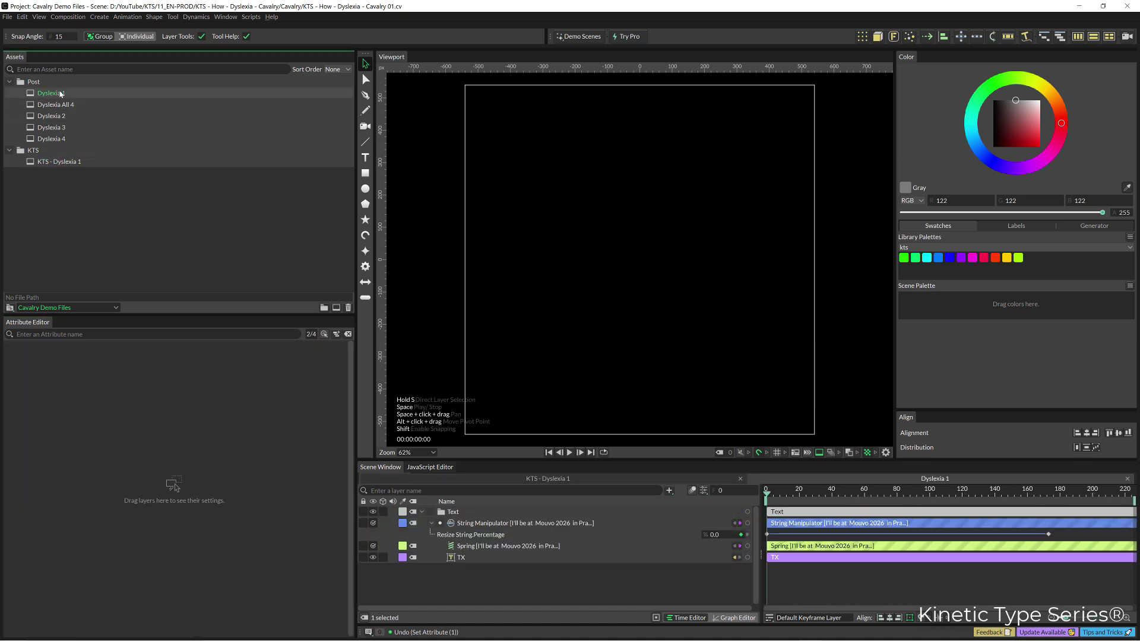
{"action": "key", "text": "space"}
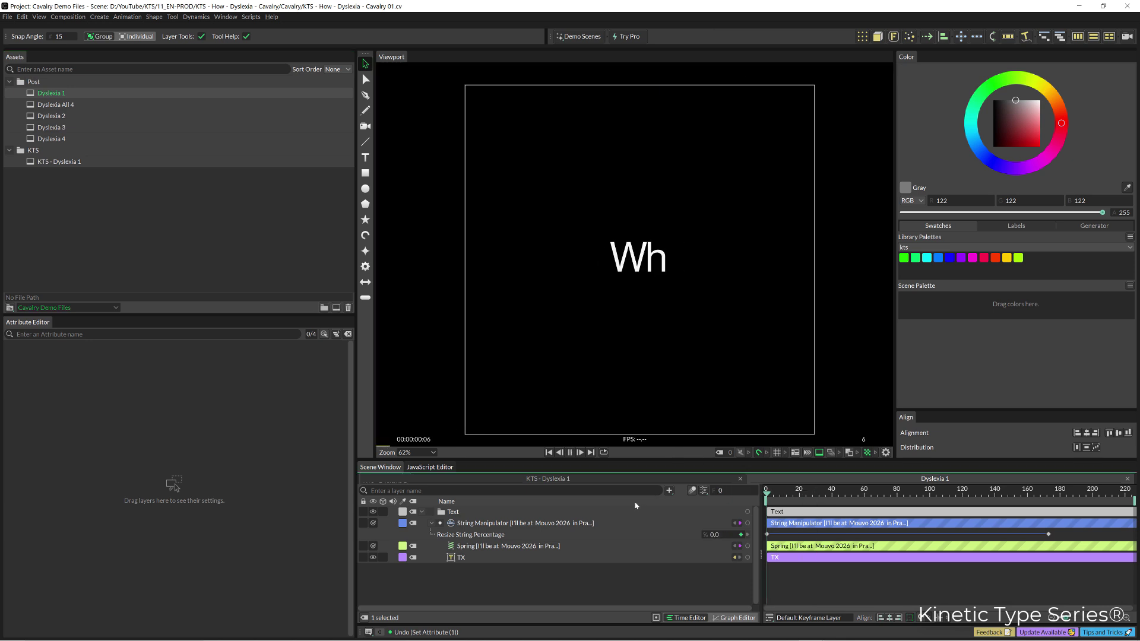
{"action": "left_click", "coordinate": [505, 546]}
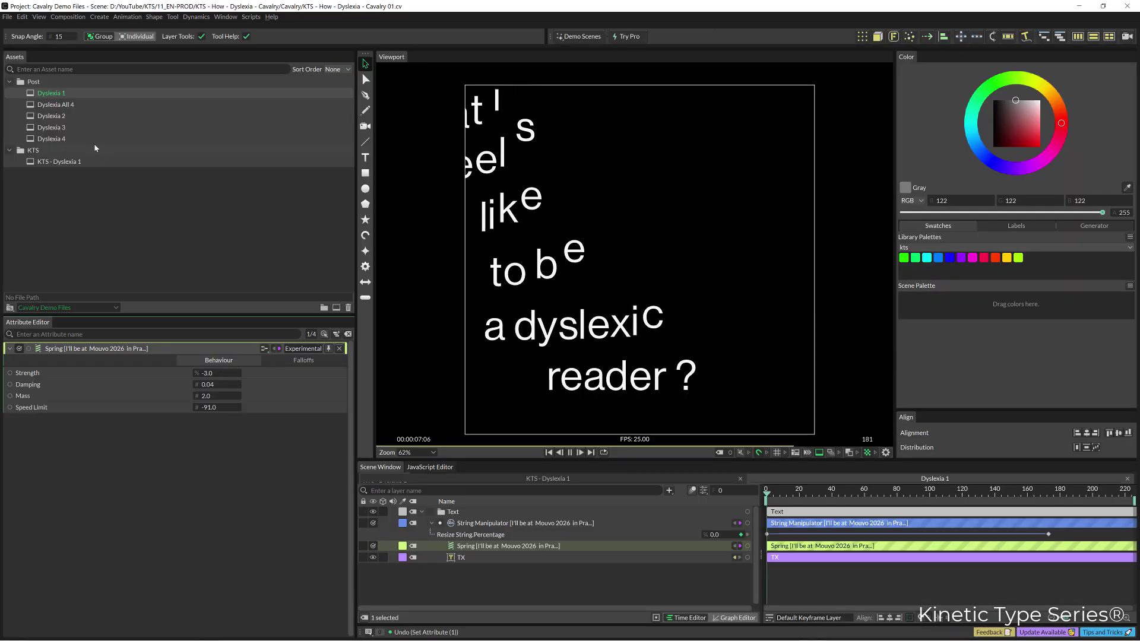
{"action": "double_click", "coordinate": [74, 117]}
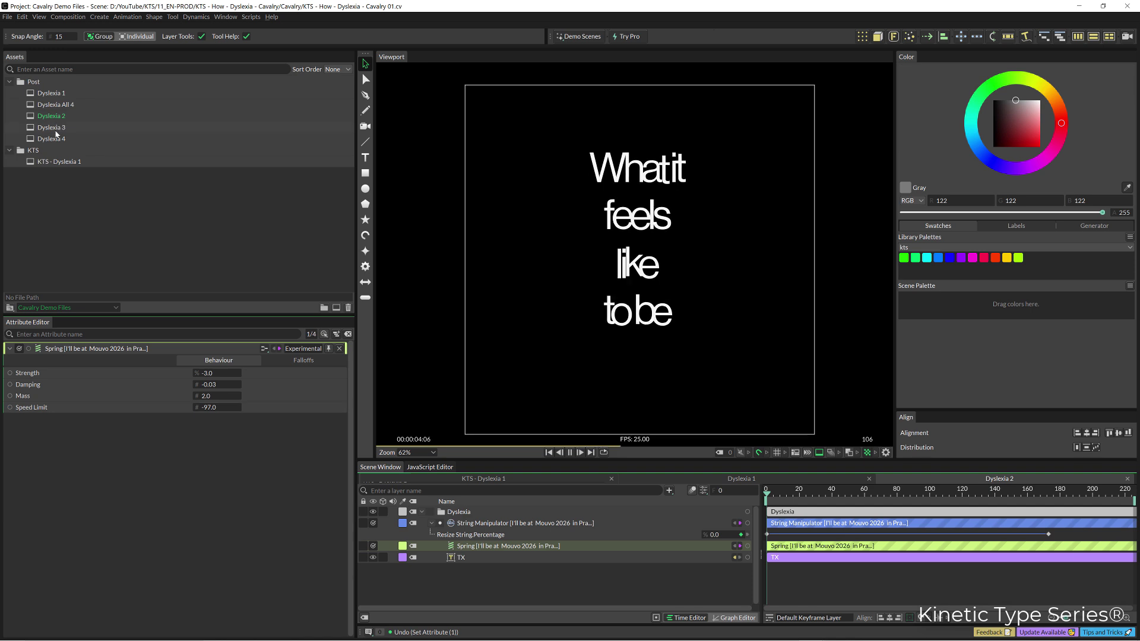
{"action": "double_click", "coordinate": [56, 131]}
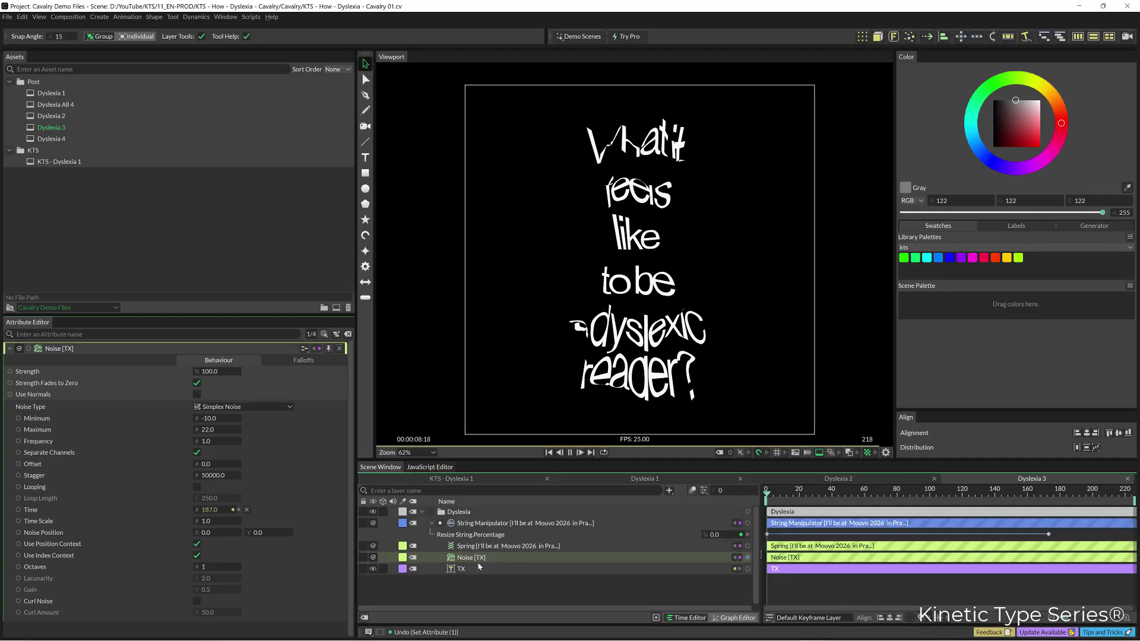
- Show the TX layer's deformer list in Dyslexia 3: Spring stacked above Noise
{"action": "left_click", "coordinate": [473, 568]}
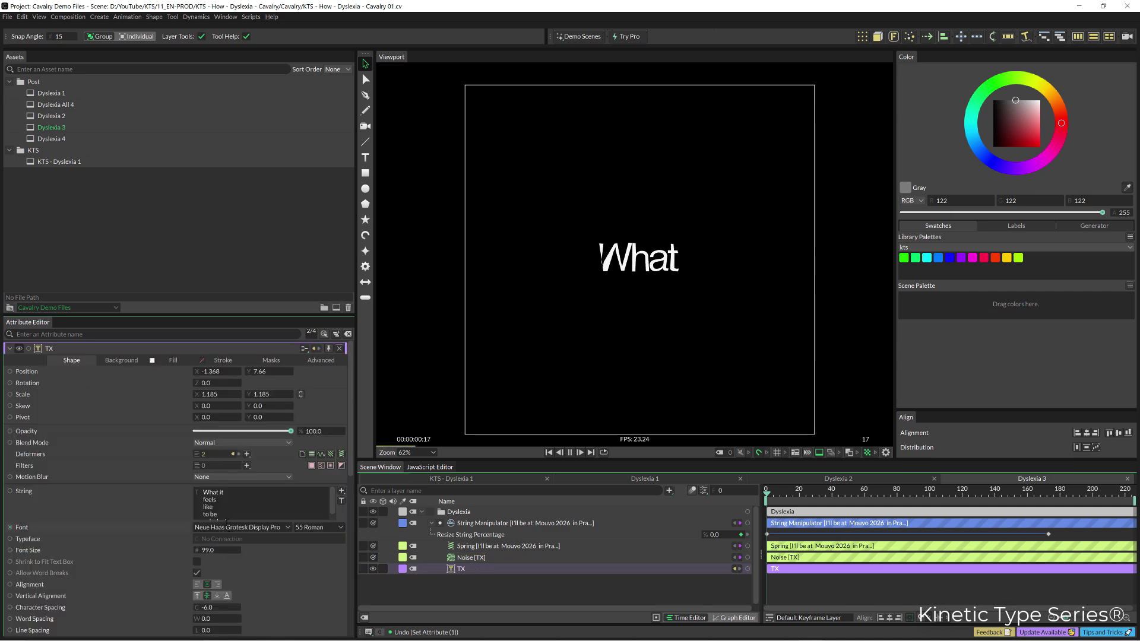
{"action": "left_click", "coordinate": [241, 456]}
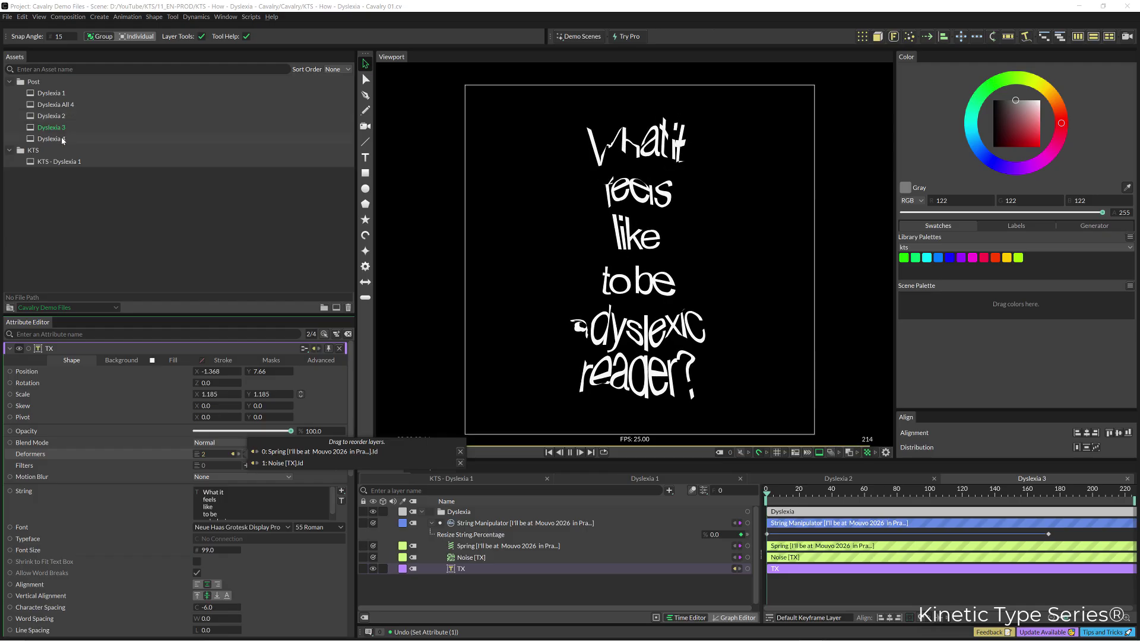
- Open Dyslexia 4 and inspect its String Manipulator layer's settings
{"action": "double_click", "coordinate": [63, 140]}
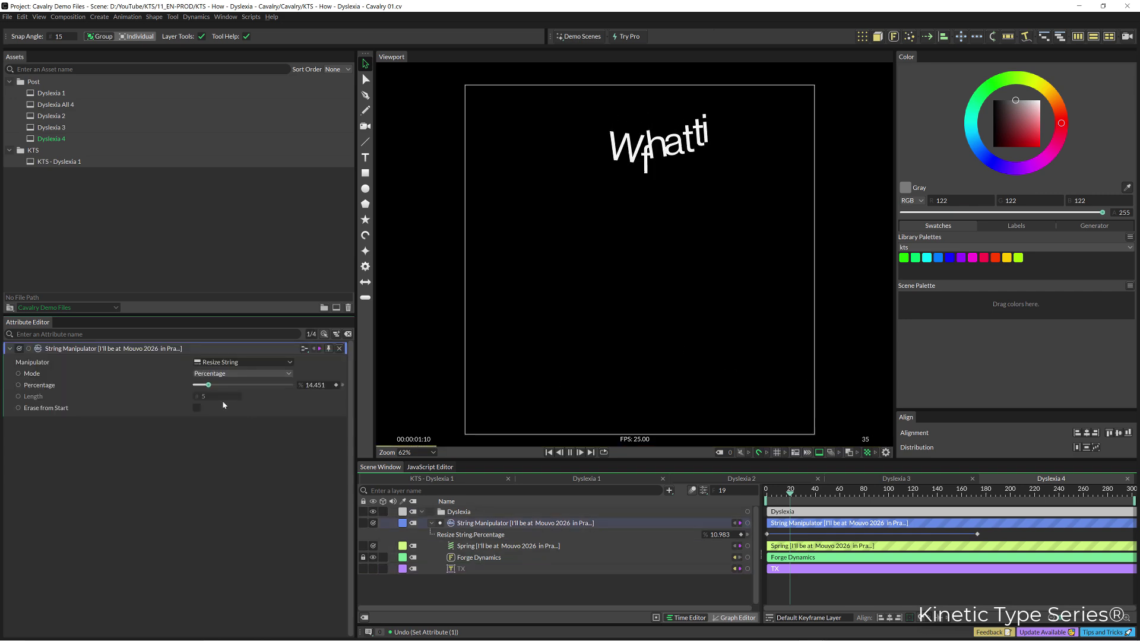
{"action": "left_click", "coordinate": [475, 523]}
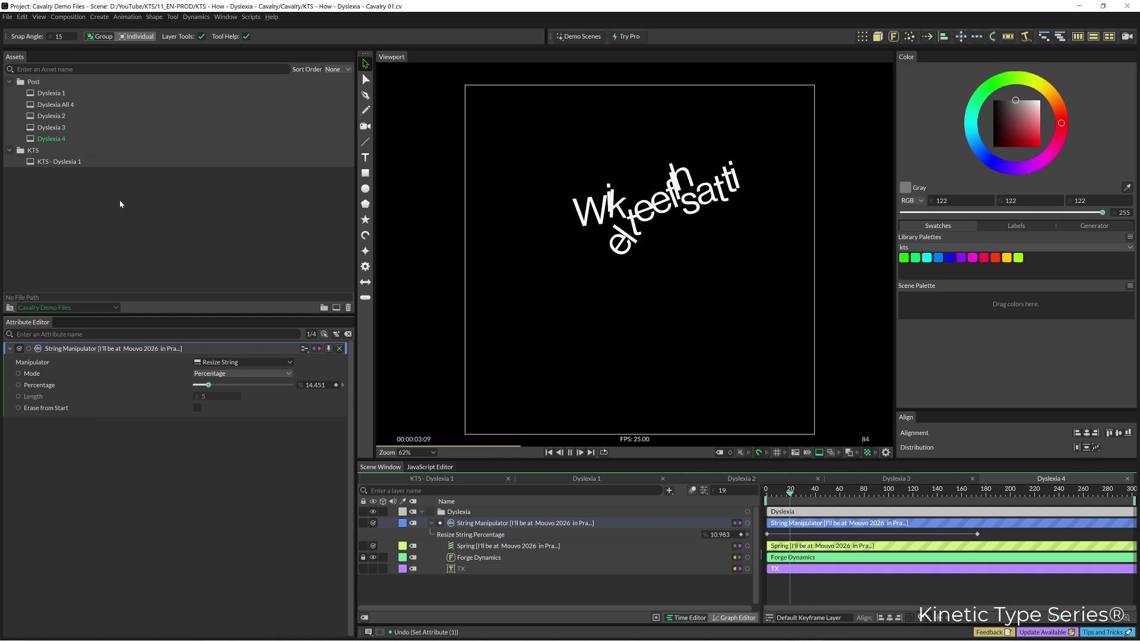
- Reopen KTS - Dyslexia 1 from the Assets panel
{"action": "double_click", "coordinate": [71, 157]}
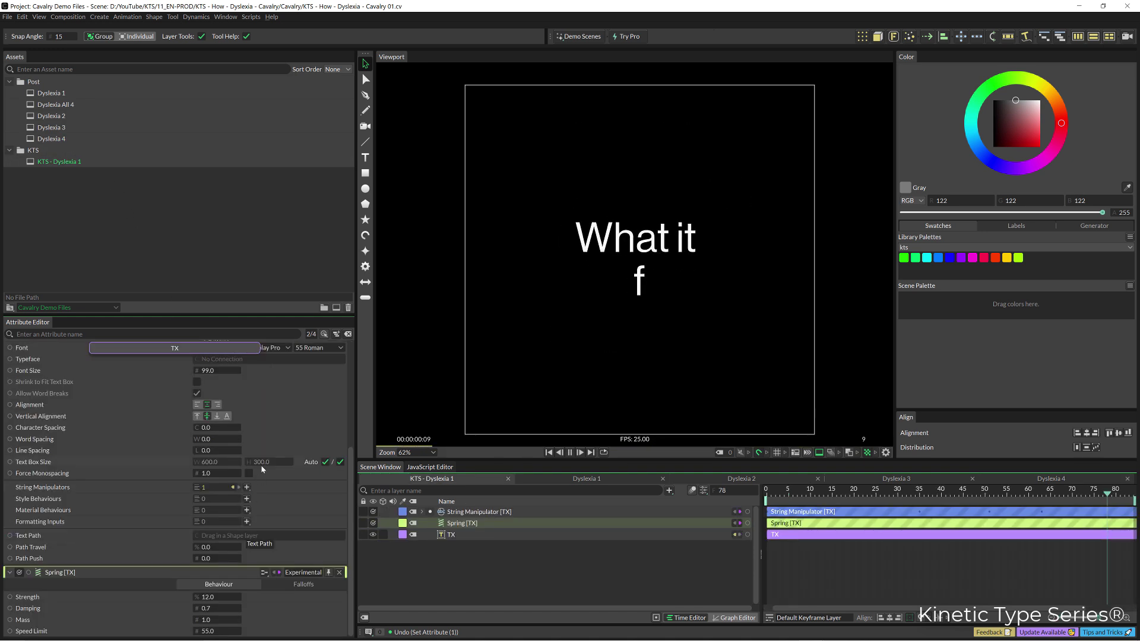